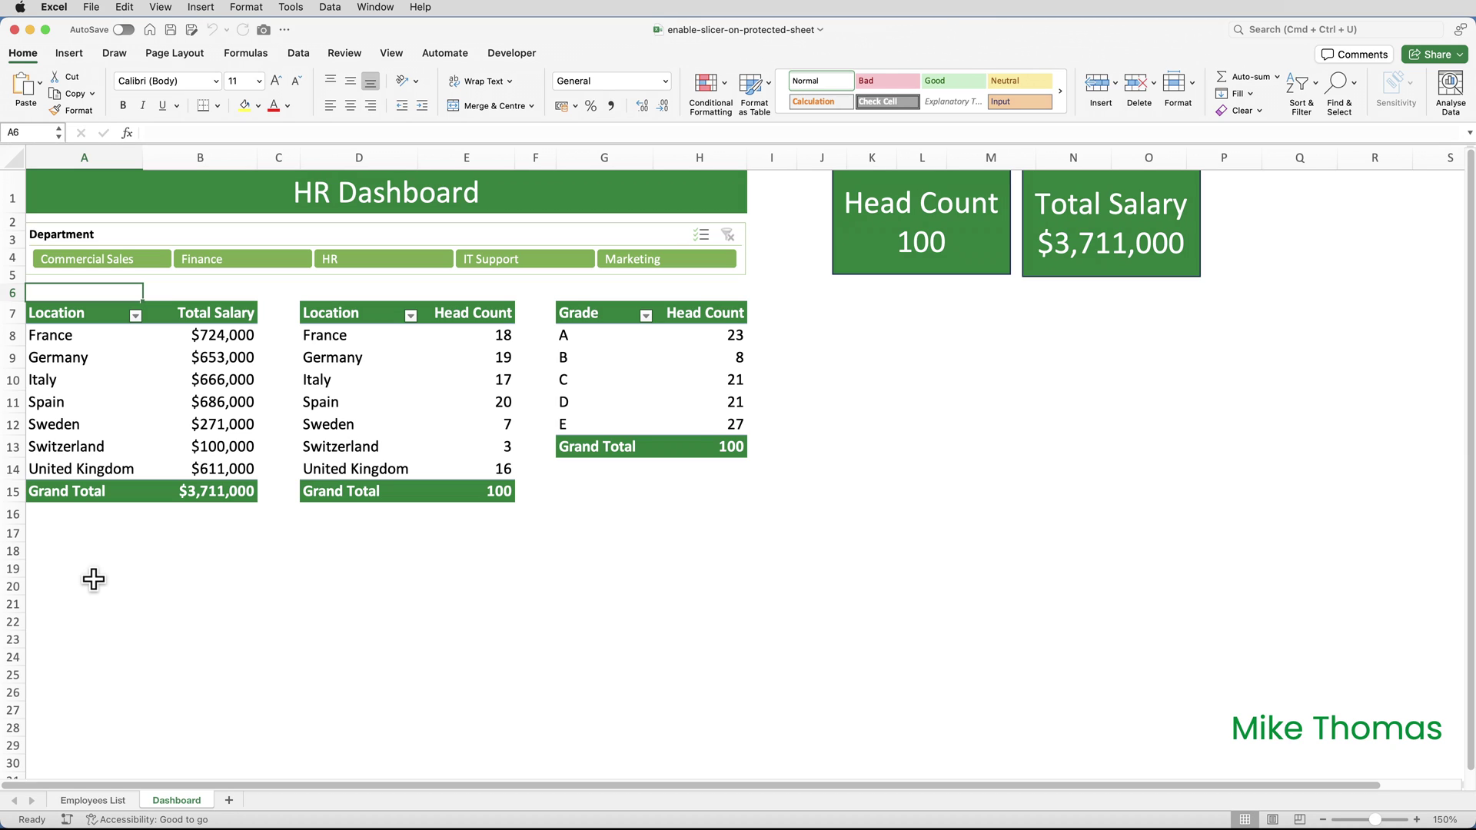
- Review the Employees List data, then test the dashboard by filtering to HR and clearing the filter
{"action": "left_click", "coordinate": [96, 801]}
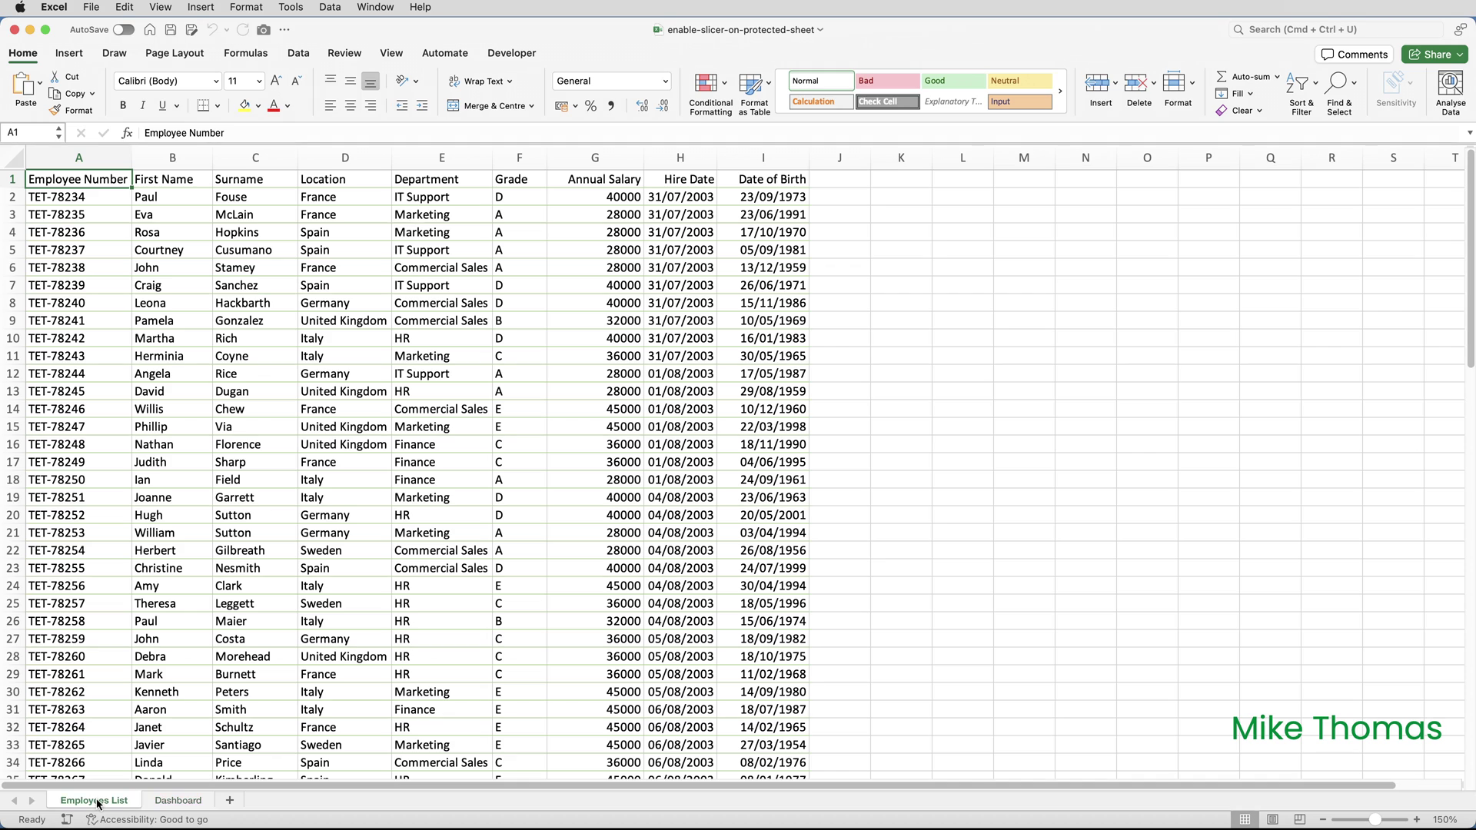
{"action": "left_click", "coordinate": [163, 802]}
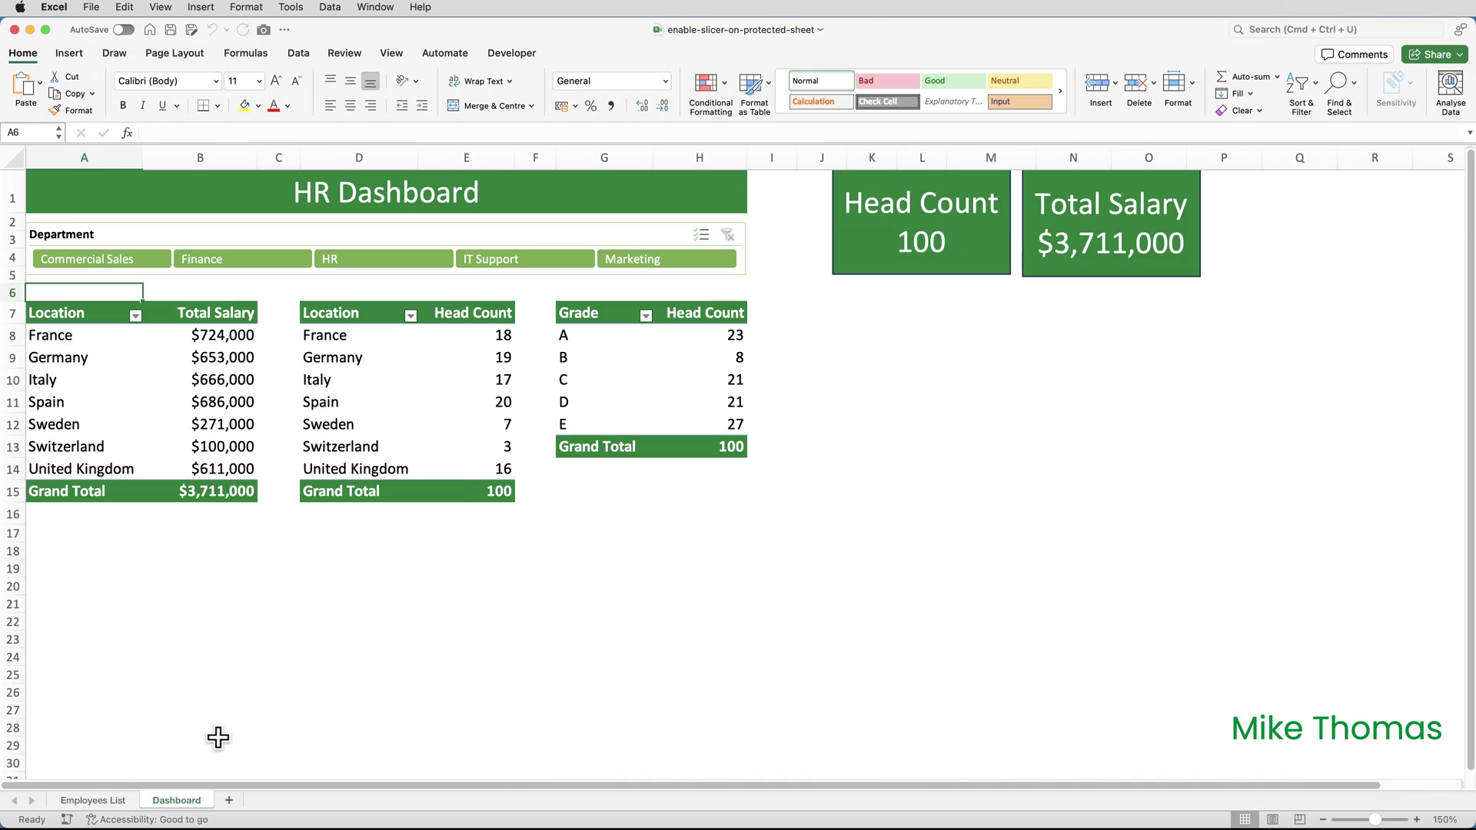
{"action": "left_click", "coordinate": [387, 270]}
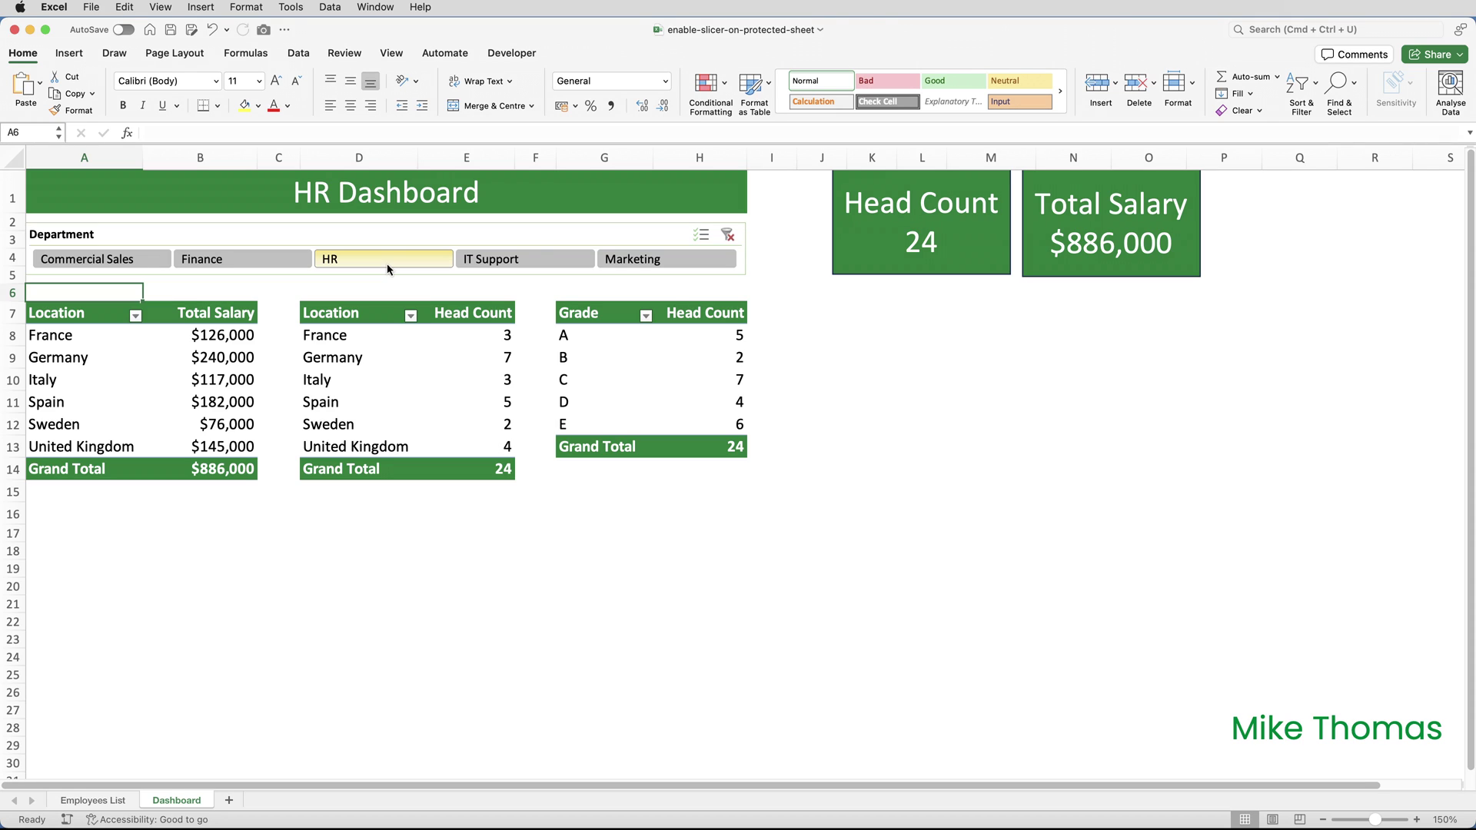
{"action": "left_click", "coordinate": [727, 238]}
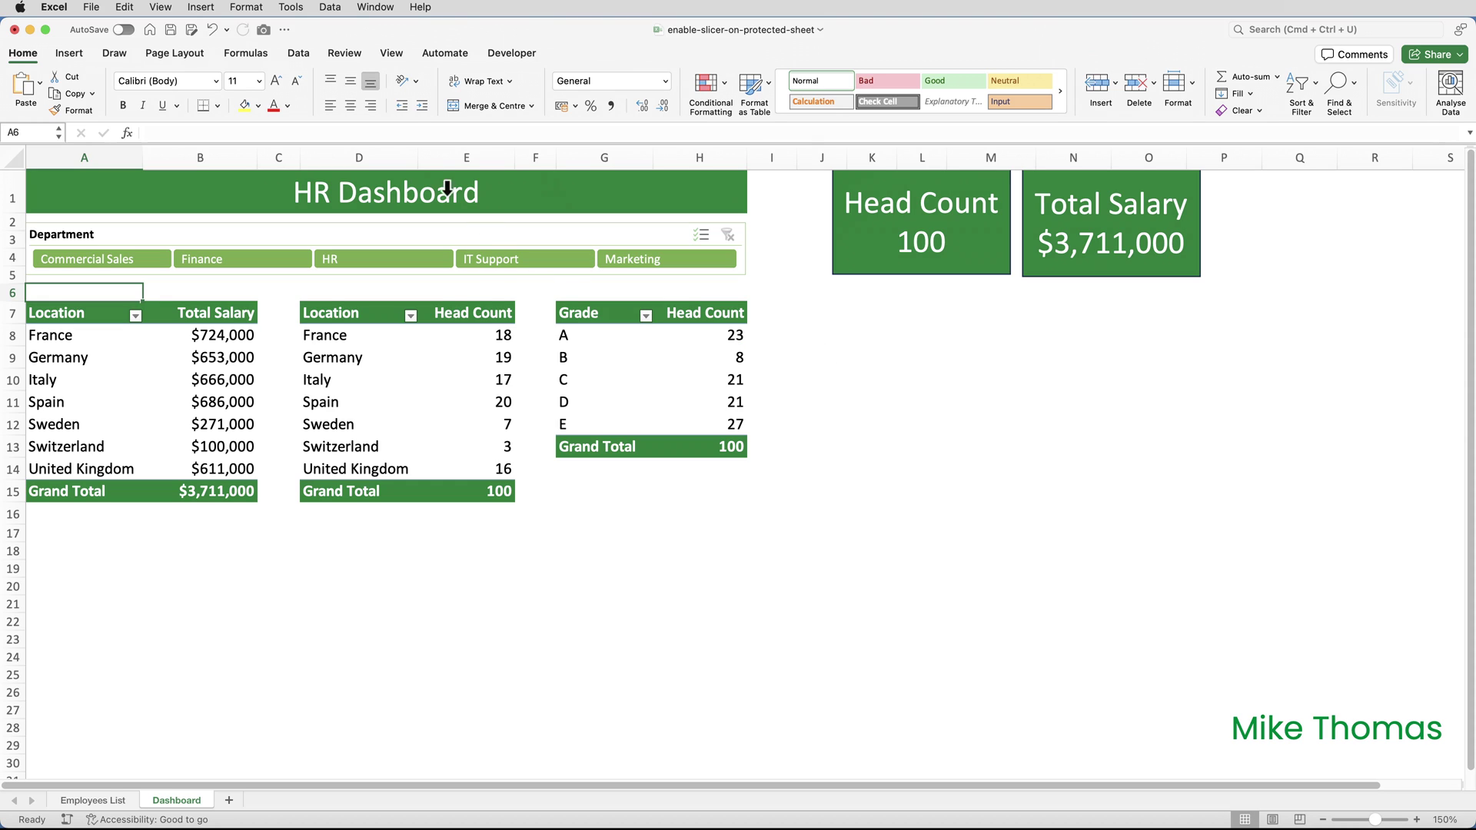
- Protect the Dashboard sheet with default permissions, then unprotect it again
{"action": "left_click", "coordinate": [345, 53]}
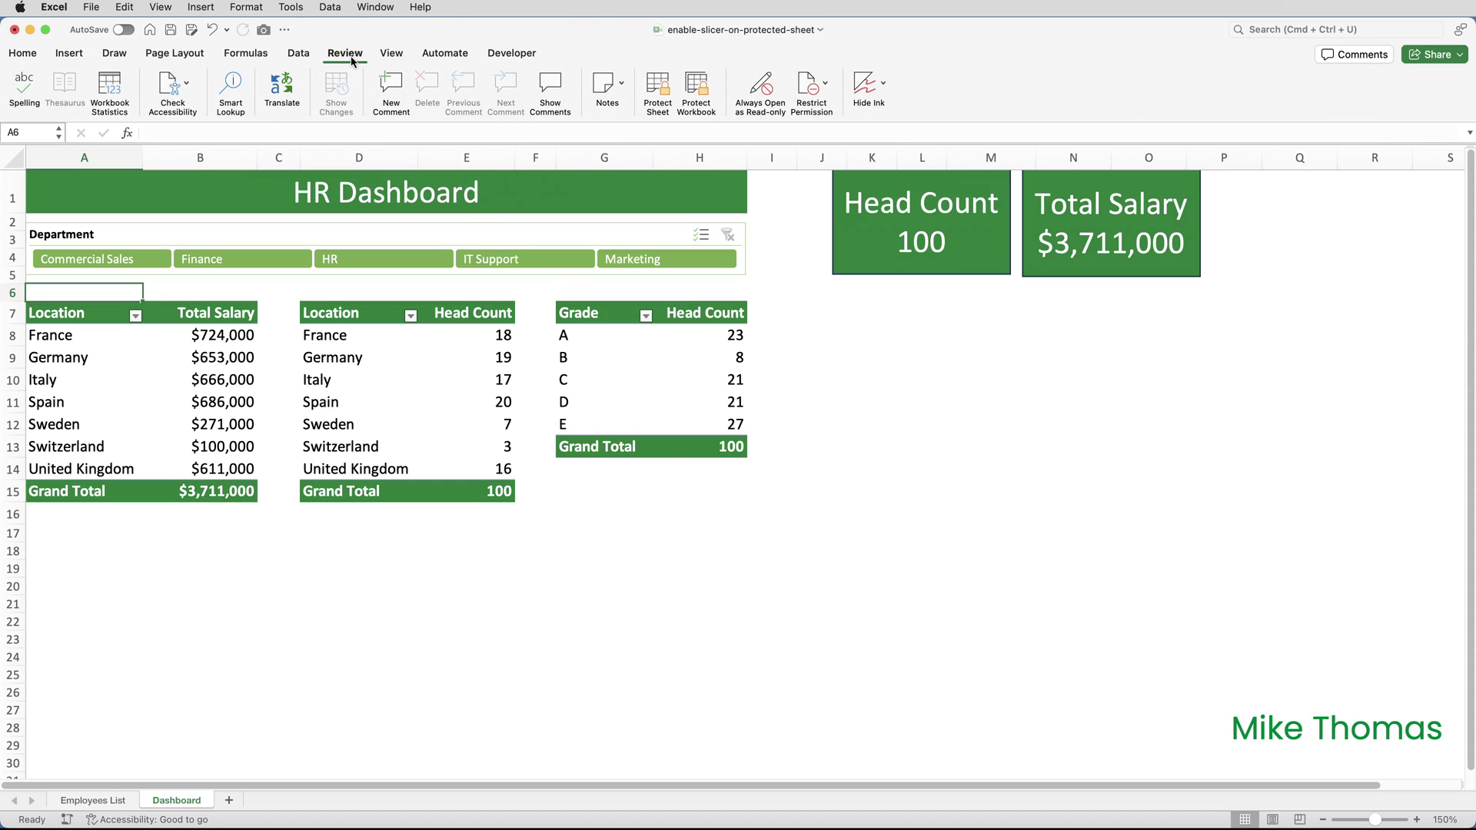
{"action": "left_click", "coordinate": [666, 103]}
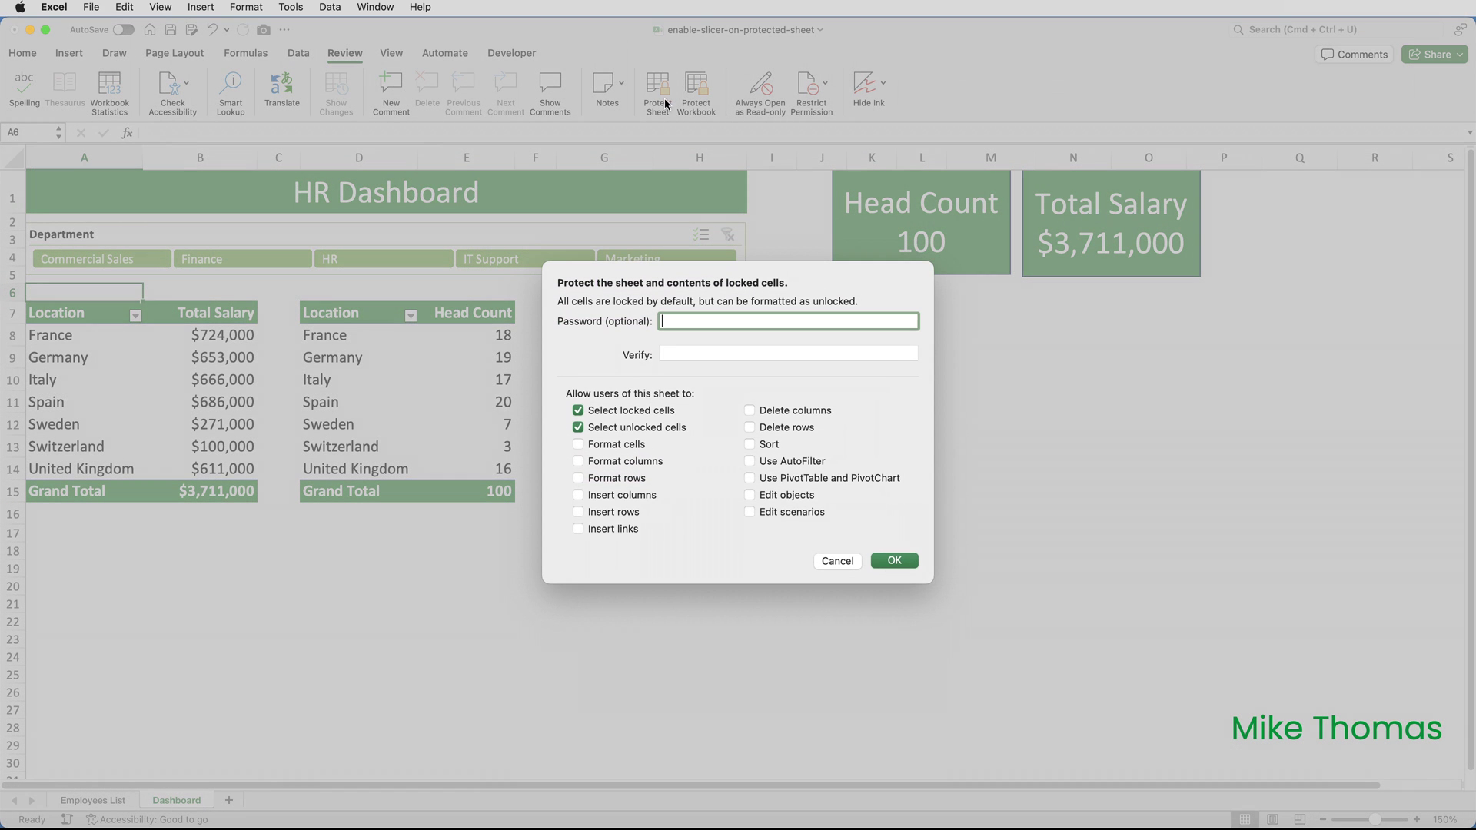
{"action": "left_click", "coordinate": [892, 563]}
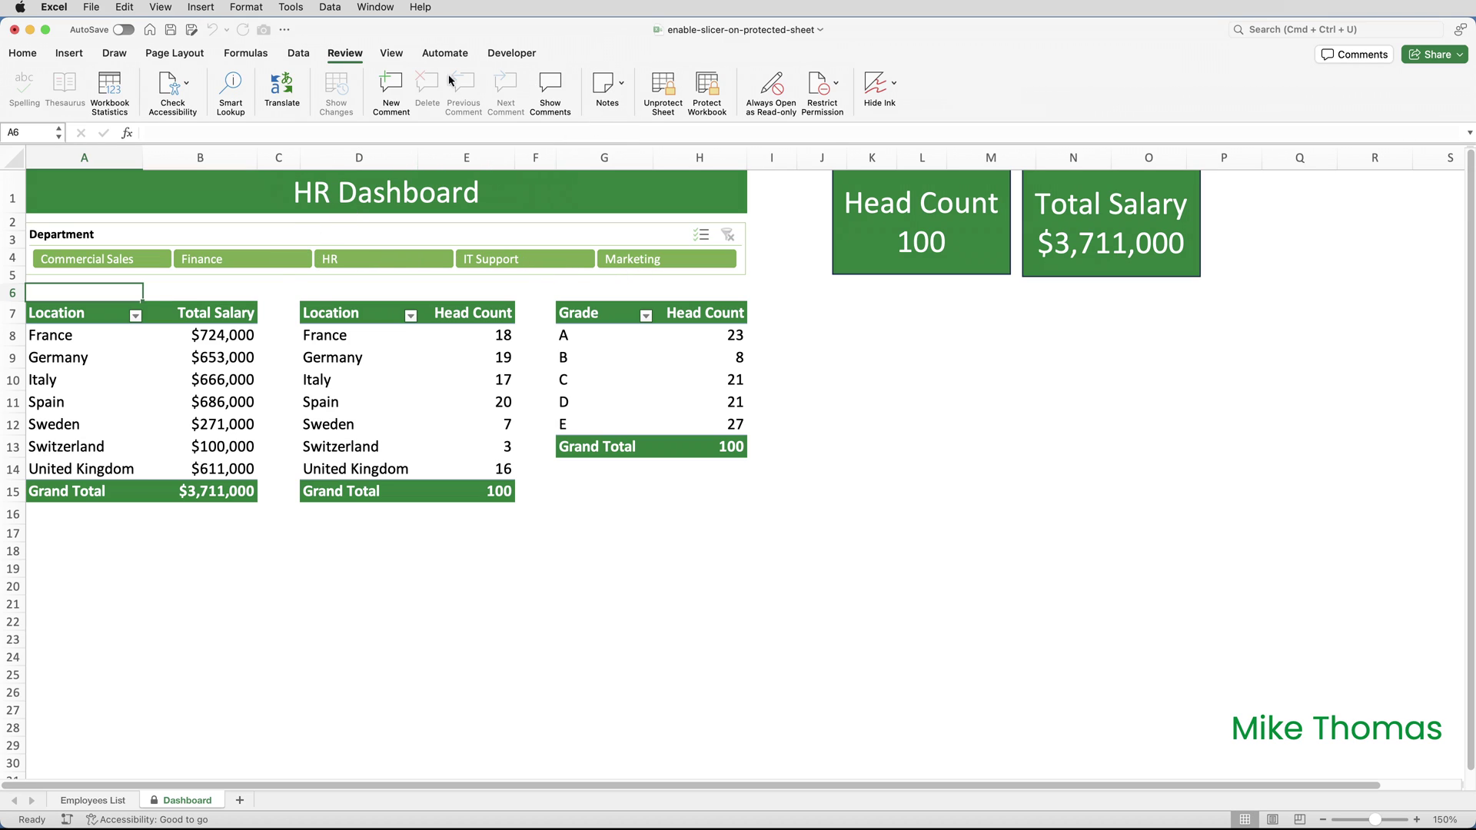
{"action": "left_click", "coordinate": [663, 88]}
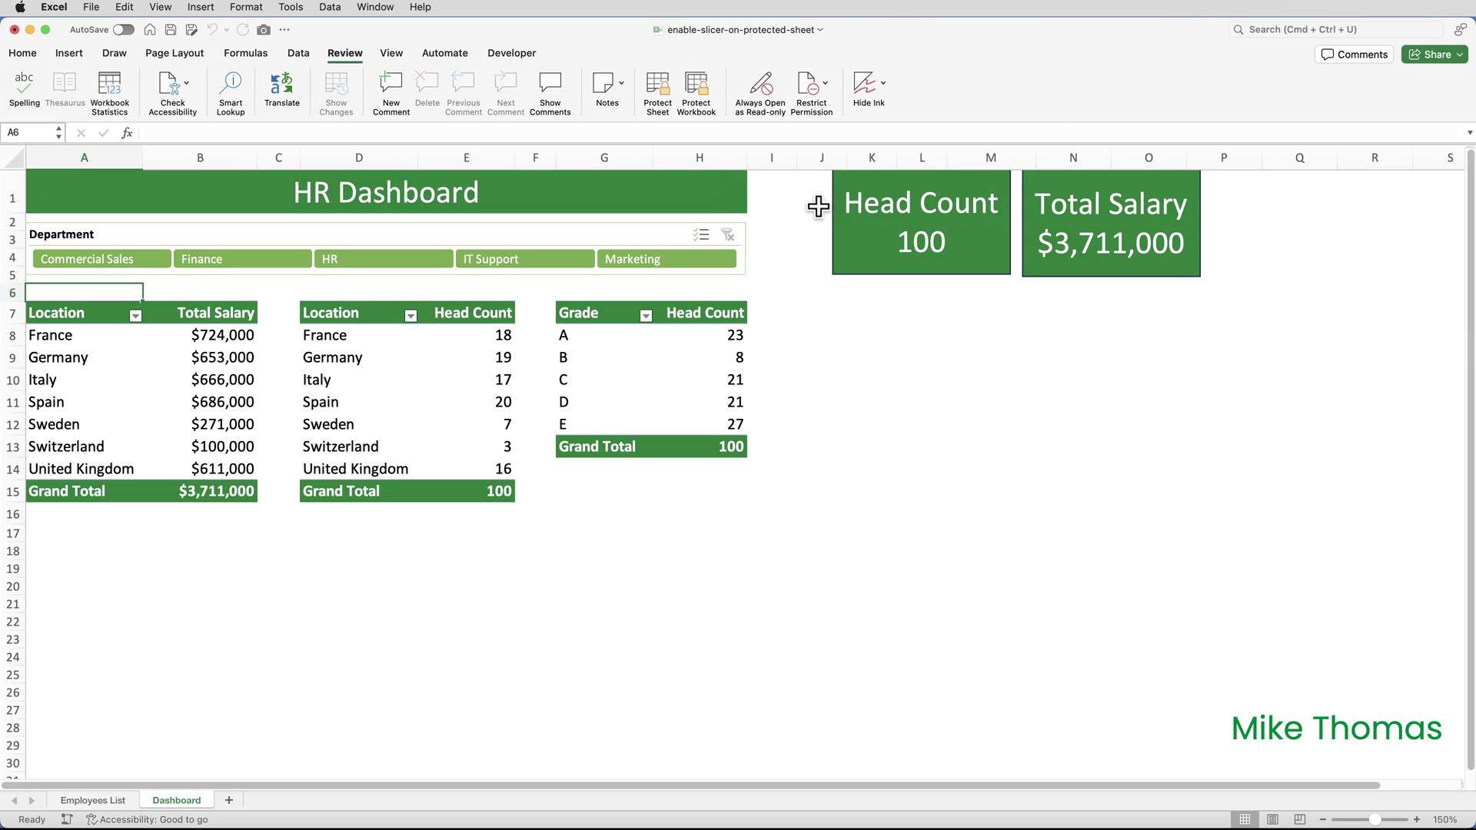
- Untick the Locked property in the Department slicer's Size and Properties settings
{"action": "right_click", "coordinate": [669, 237]}
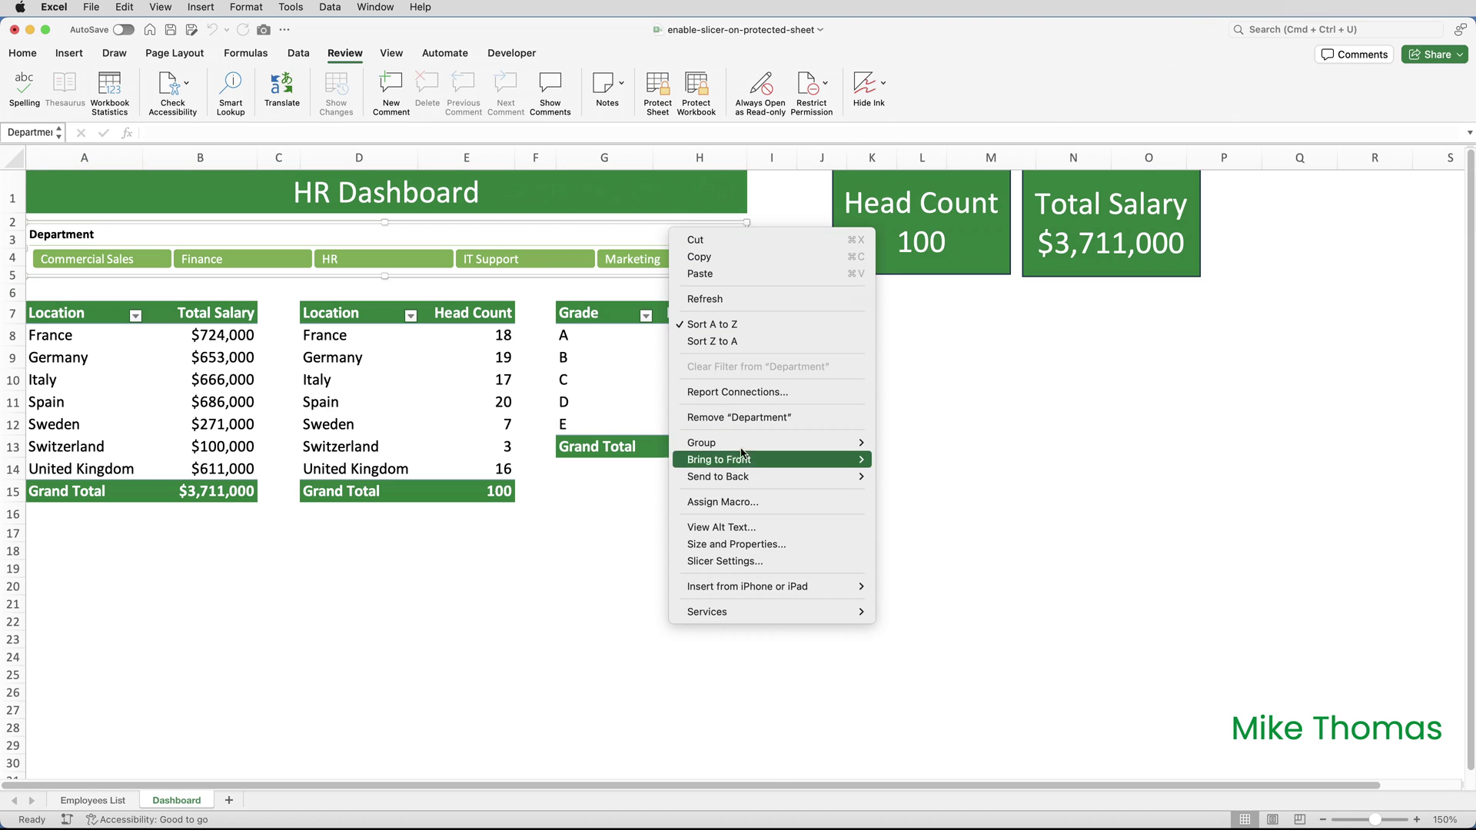
{"action": "left_click", "coordinate": [751, 546]}
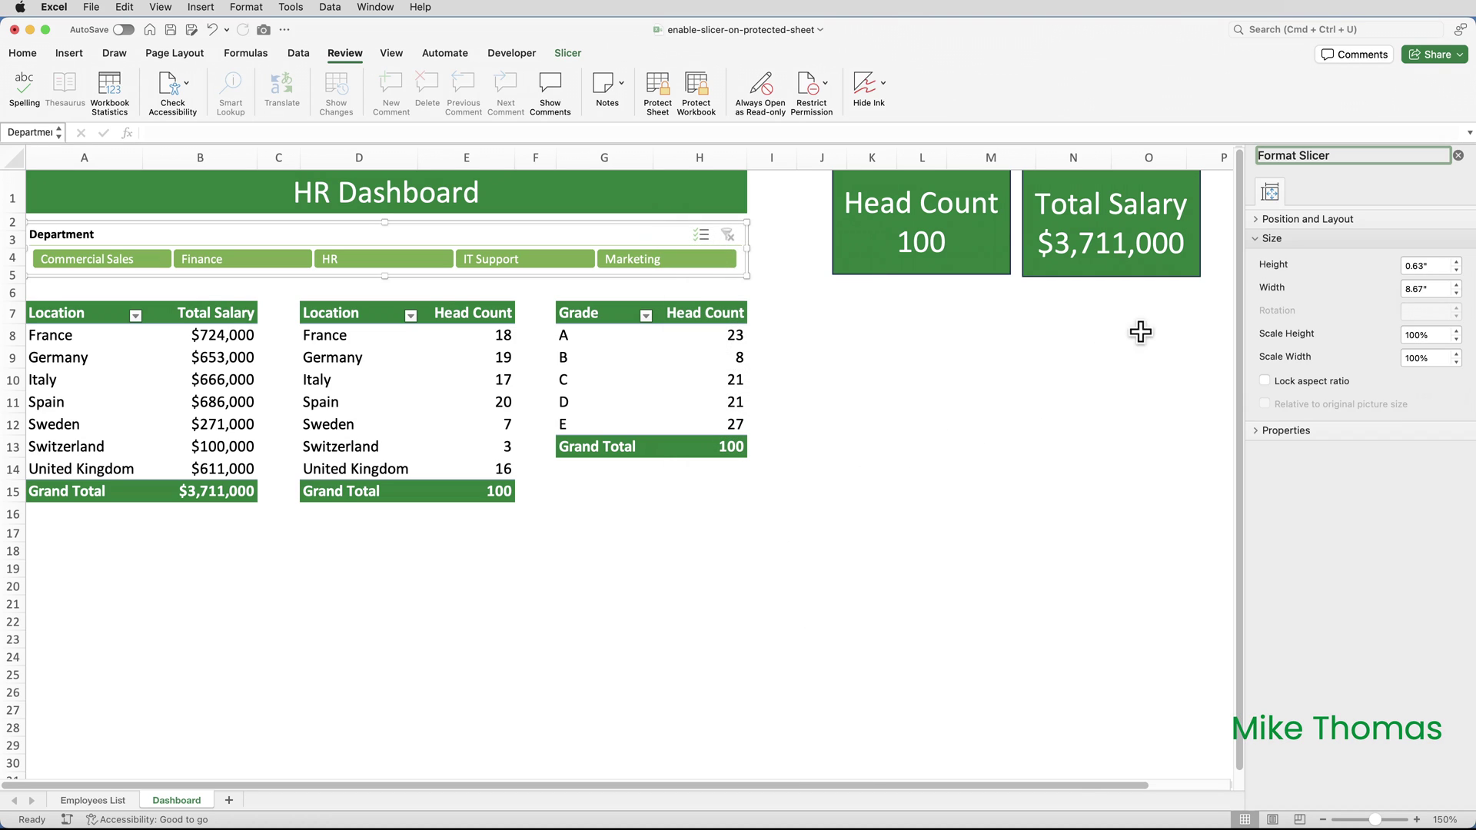
{"action": "left_click", "coordinate": [1258, 432]}
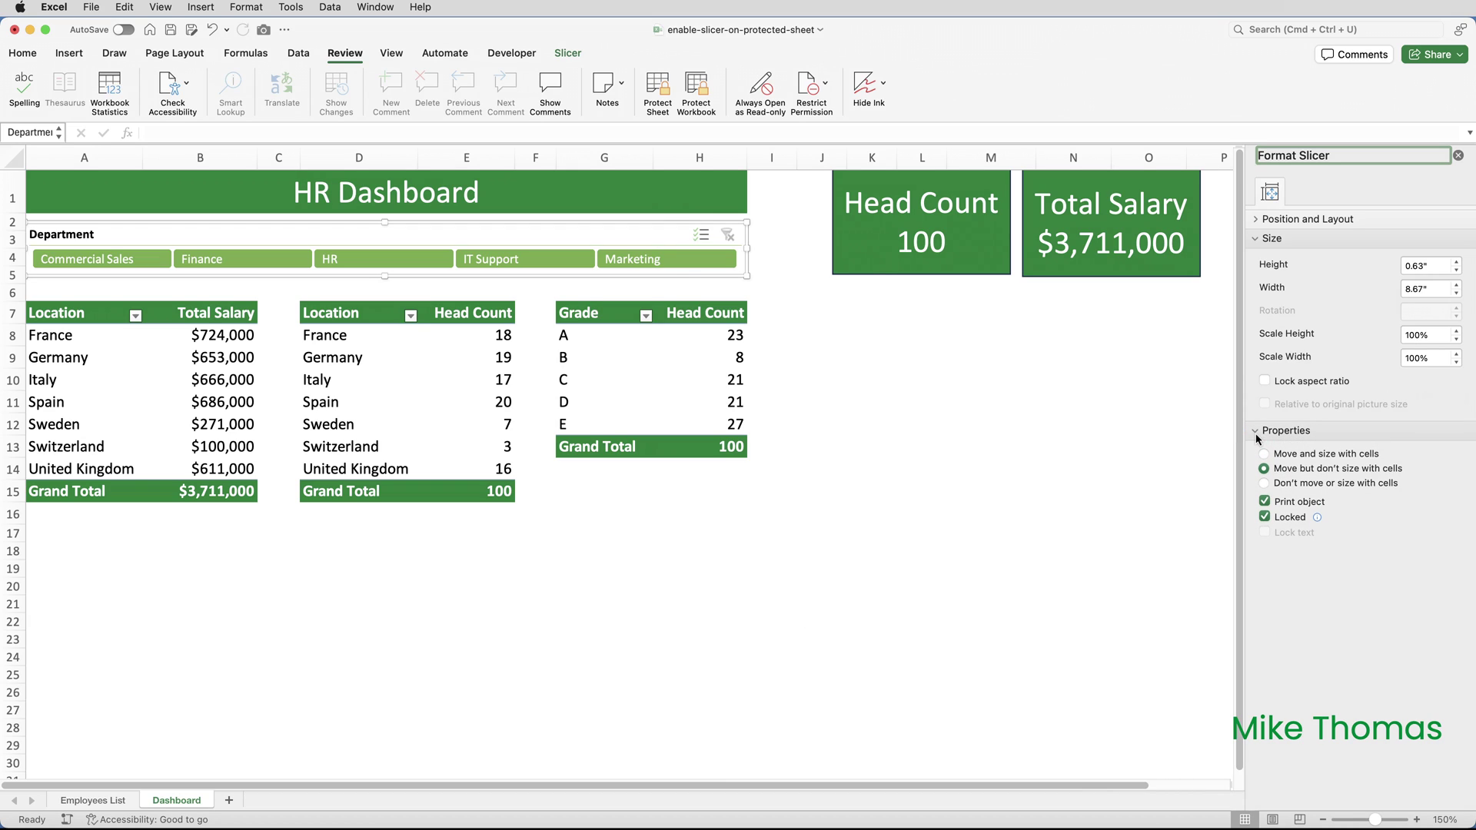
{"action": "left_click", "coordinate": [1265, 517]}
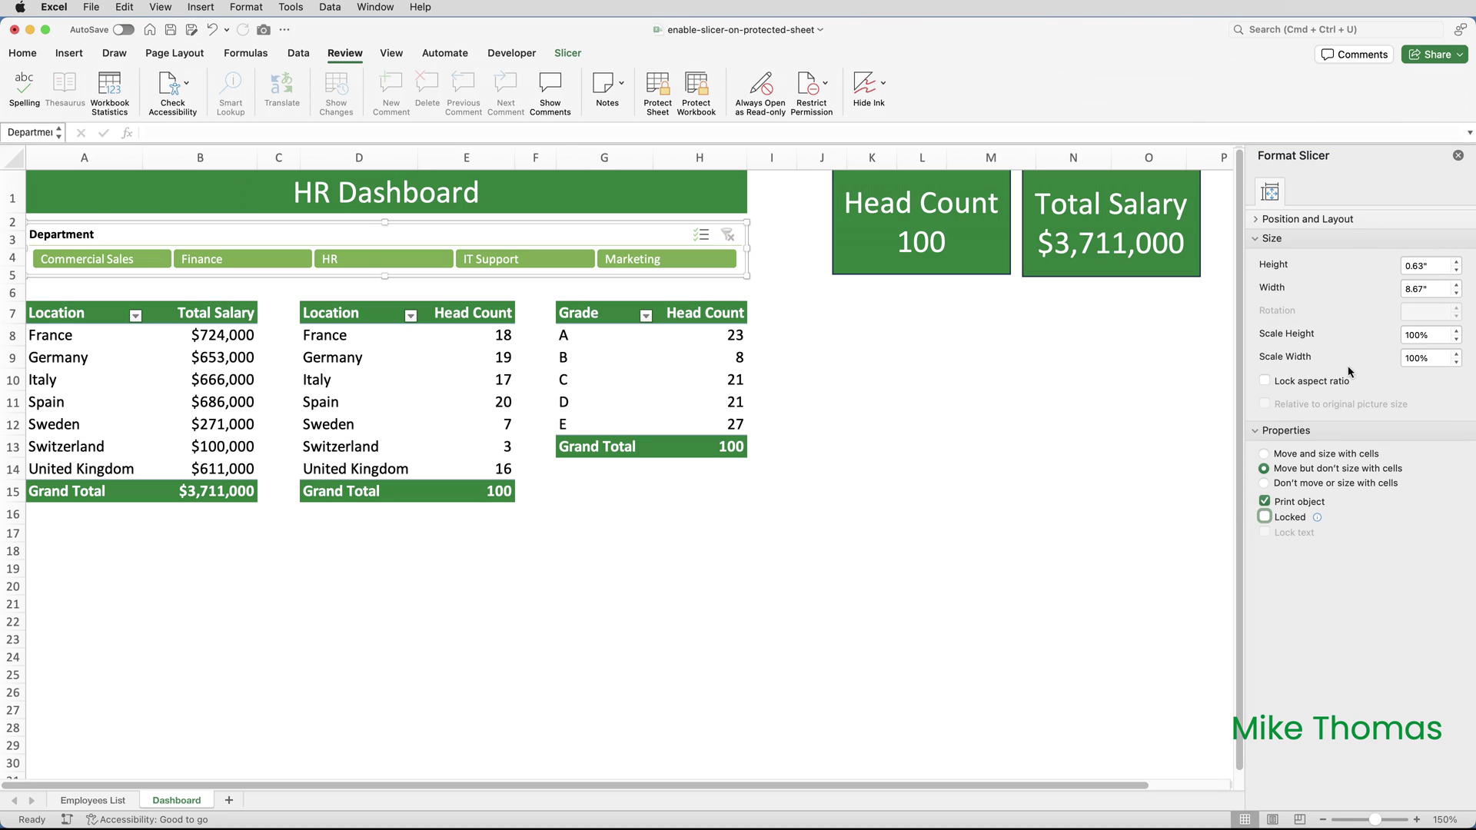
{"action": "left_click", "coordinate": [1458, 157]}
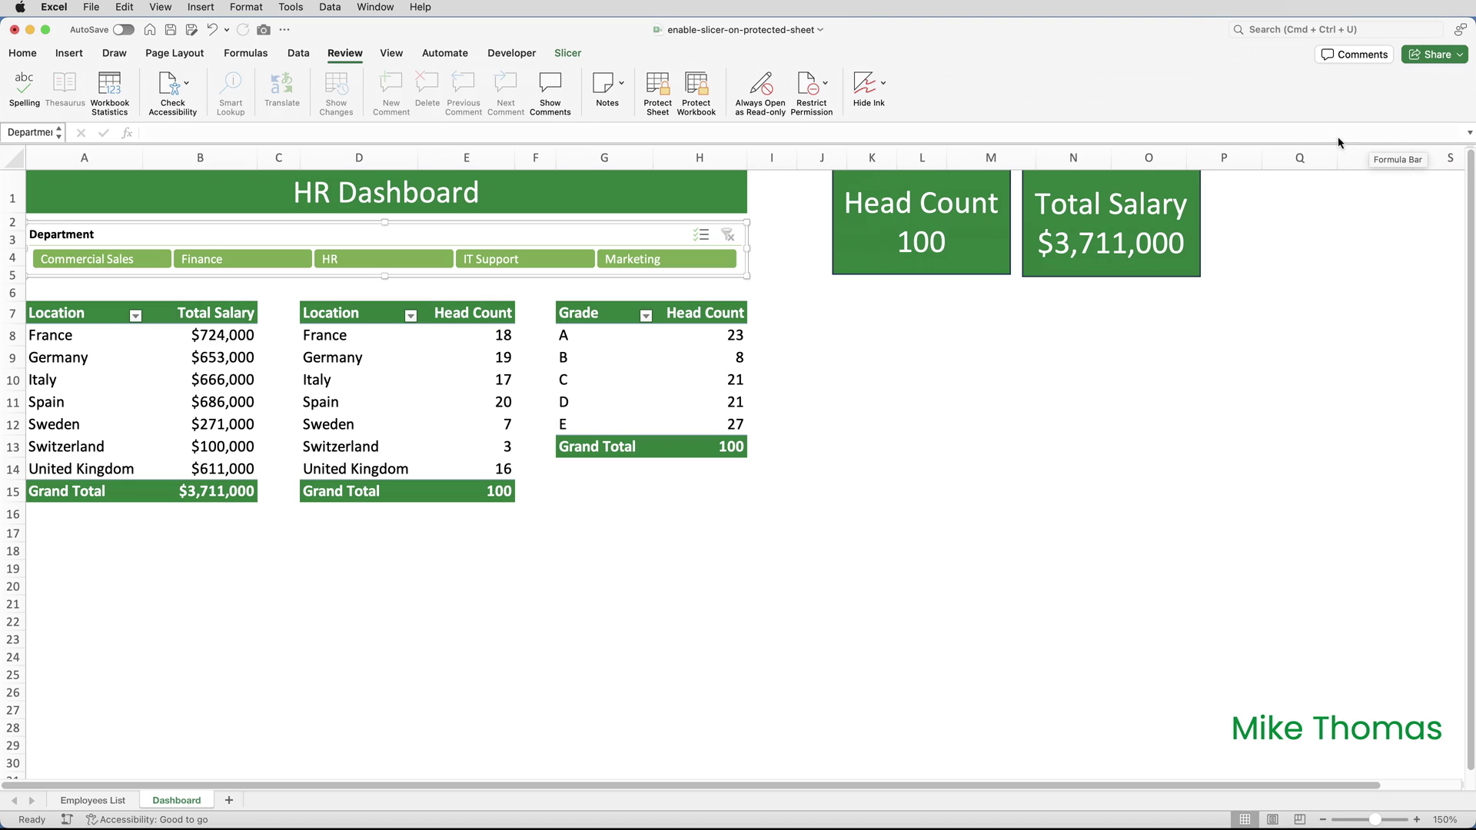
- Protect the Dashboard sheet with Use PivotTable and PivotChart allowed
{"action": "left_click", "coordinate": [658, 91]}
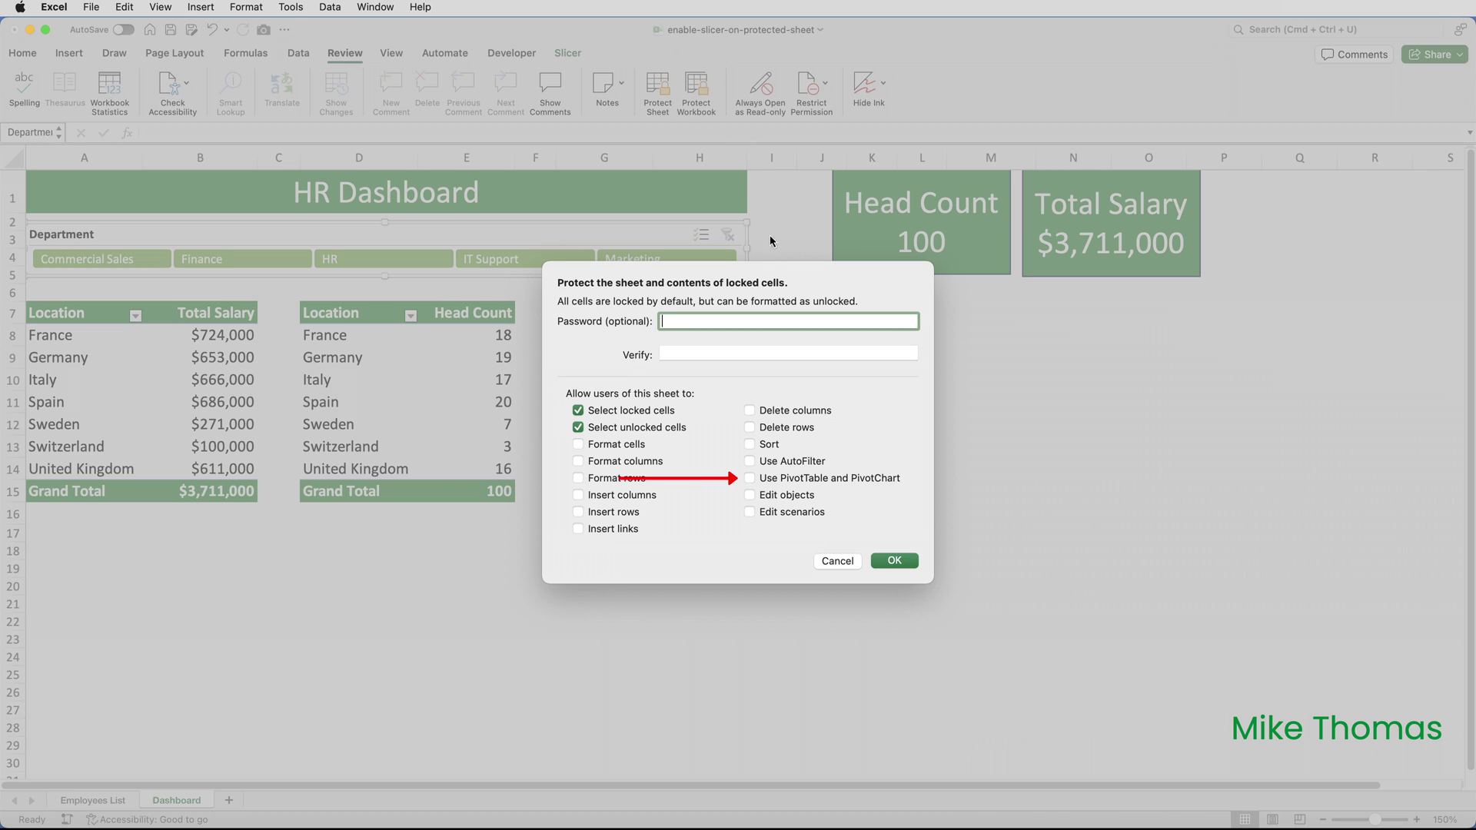
{"action": "left_click", "coordinate": [750, 479]}
{"action": "left_click", "coordinate": [881, 562]}
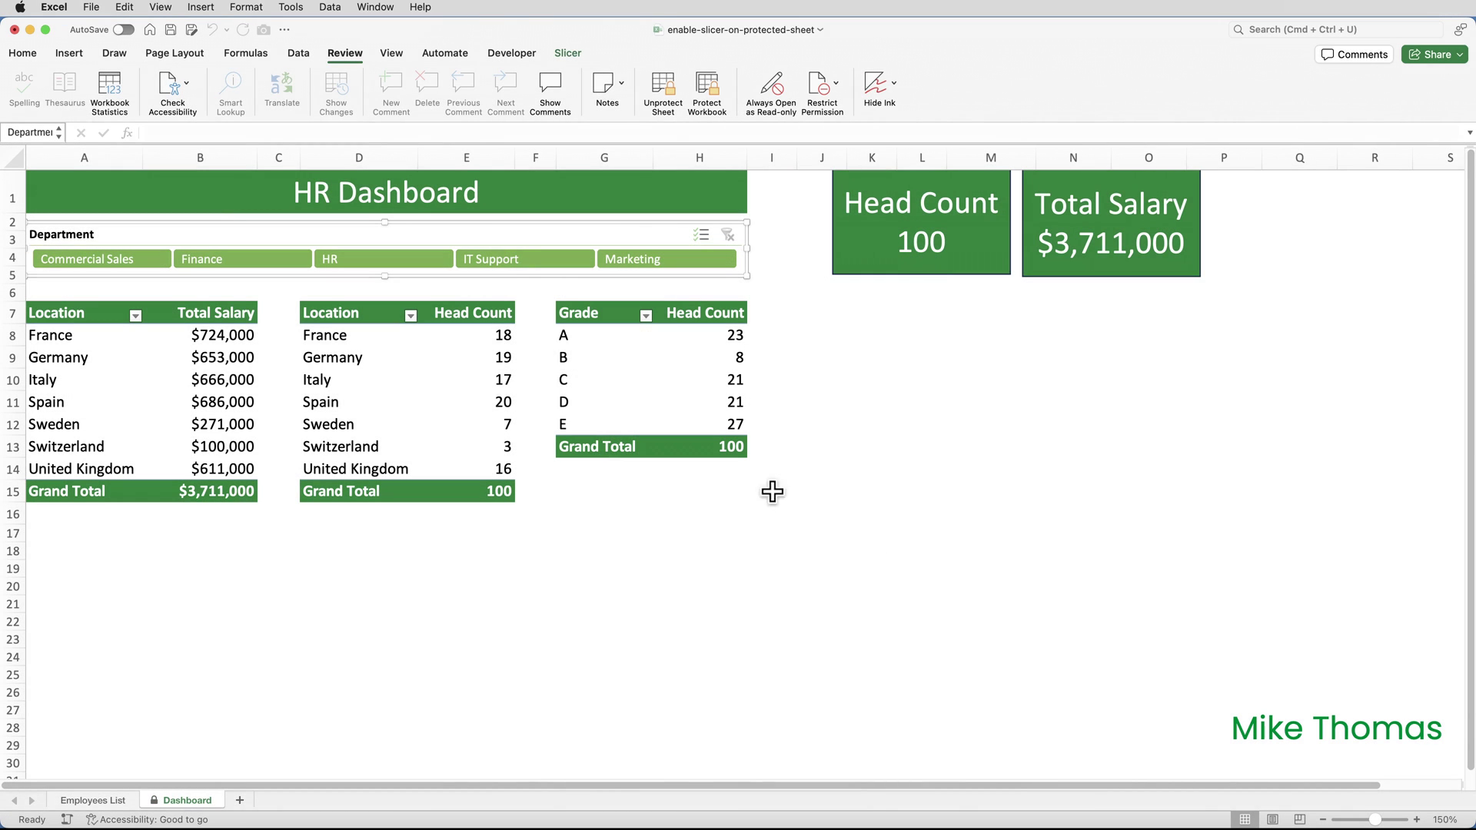
- Test the slicer on IT Support, Marketing, HR and Finance, then clear the filter
{"action": "left_click", "coordinate": [543, 269]}
{"action": "left_click", "coordinate": [601, 267]}
{"action": "left_click", "coordinate": [553, 269]}
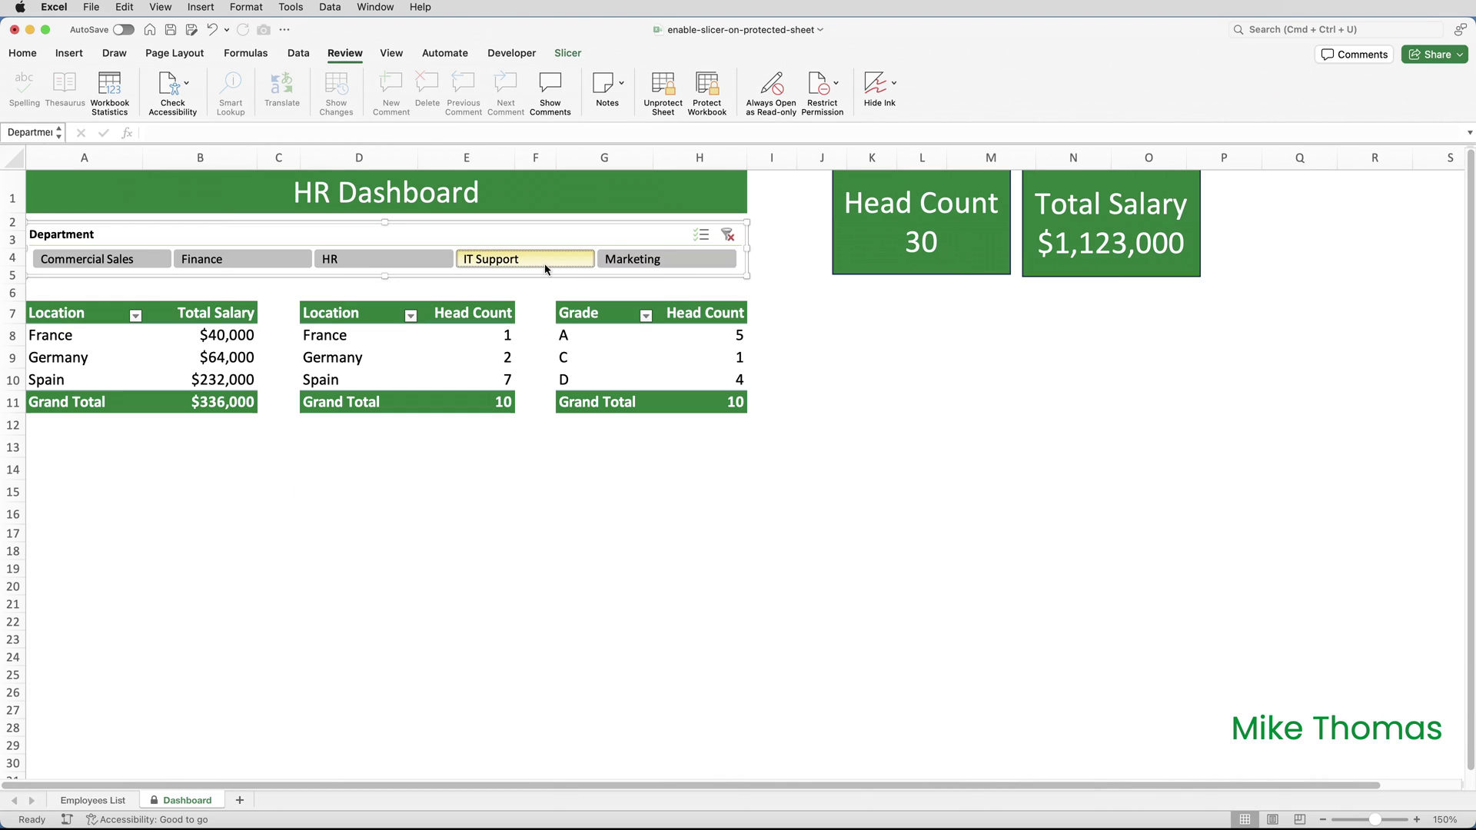
{"action": "left_click", "coordinate": [423, 266]}
{"action": "left_click", "coordinate": [277, 266]}
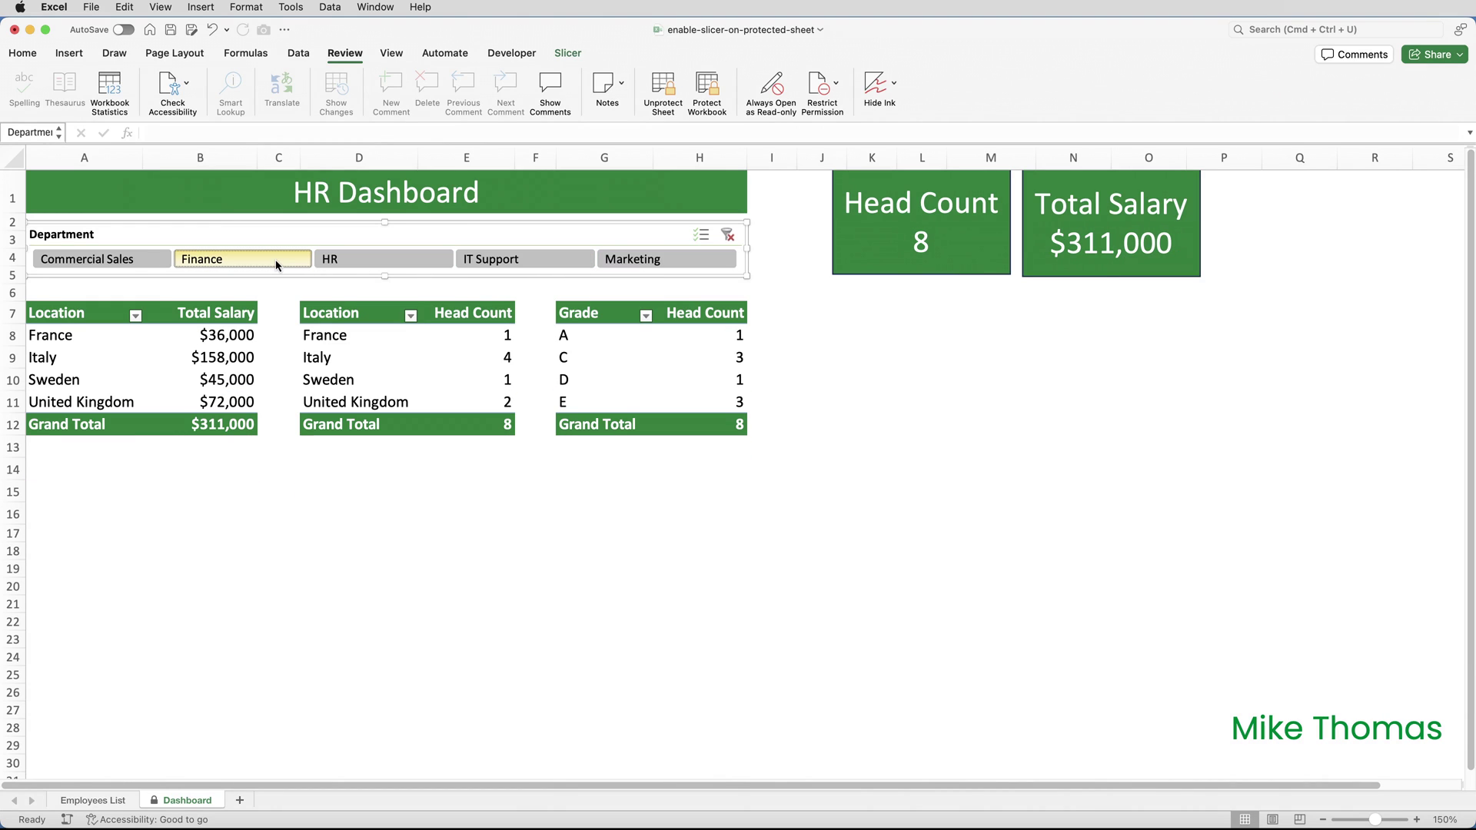
{"action": "left_click", "coordinate": [728, 235]}
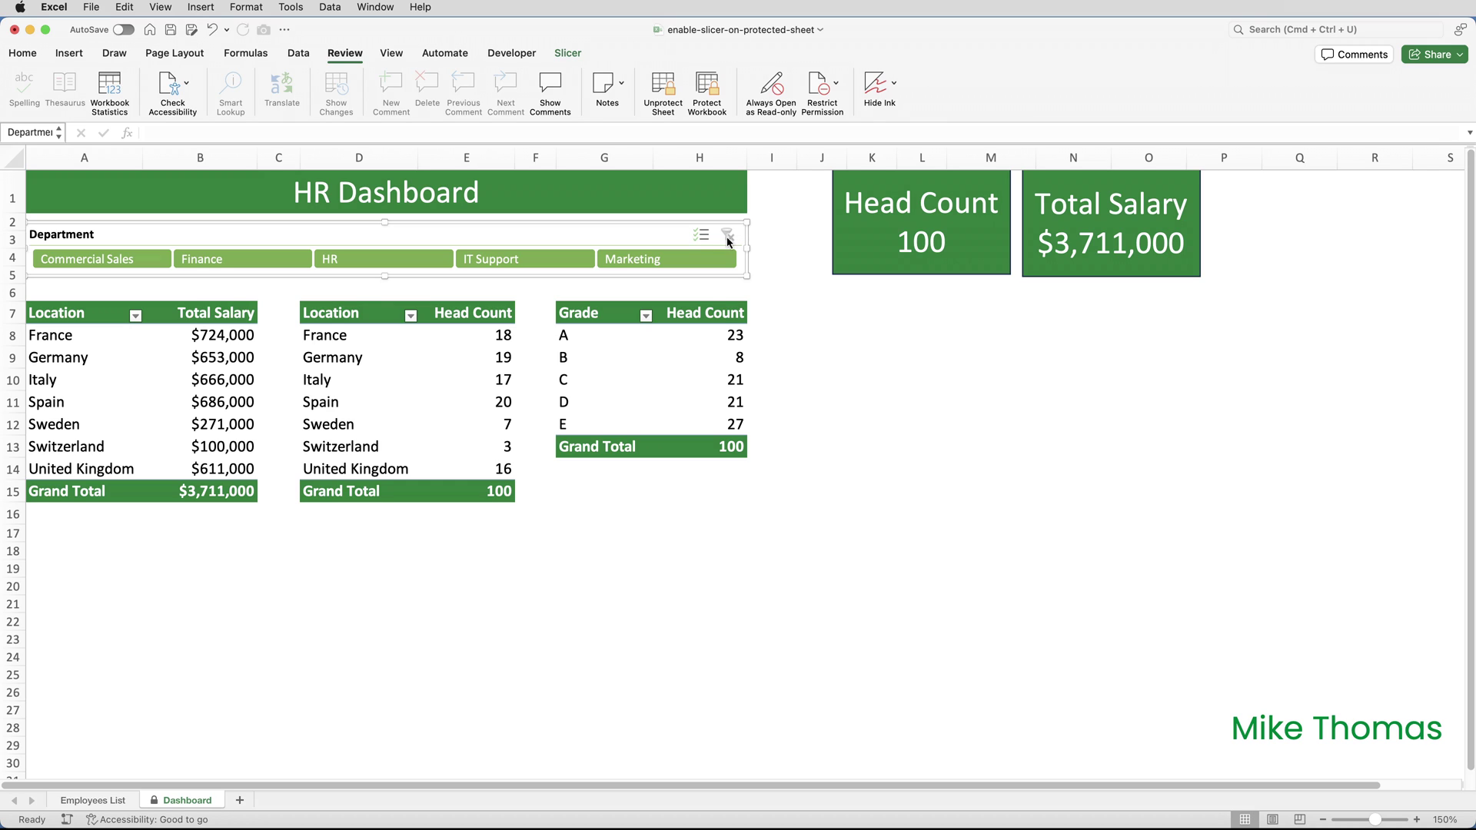
{"action": "left_click_drag", "start_coordinate": [679, 233], "coordinate": [1057, 488]}
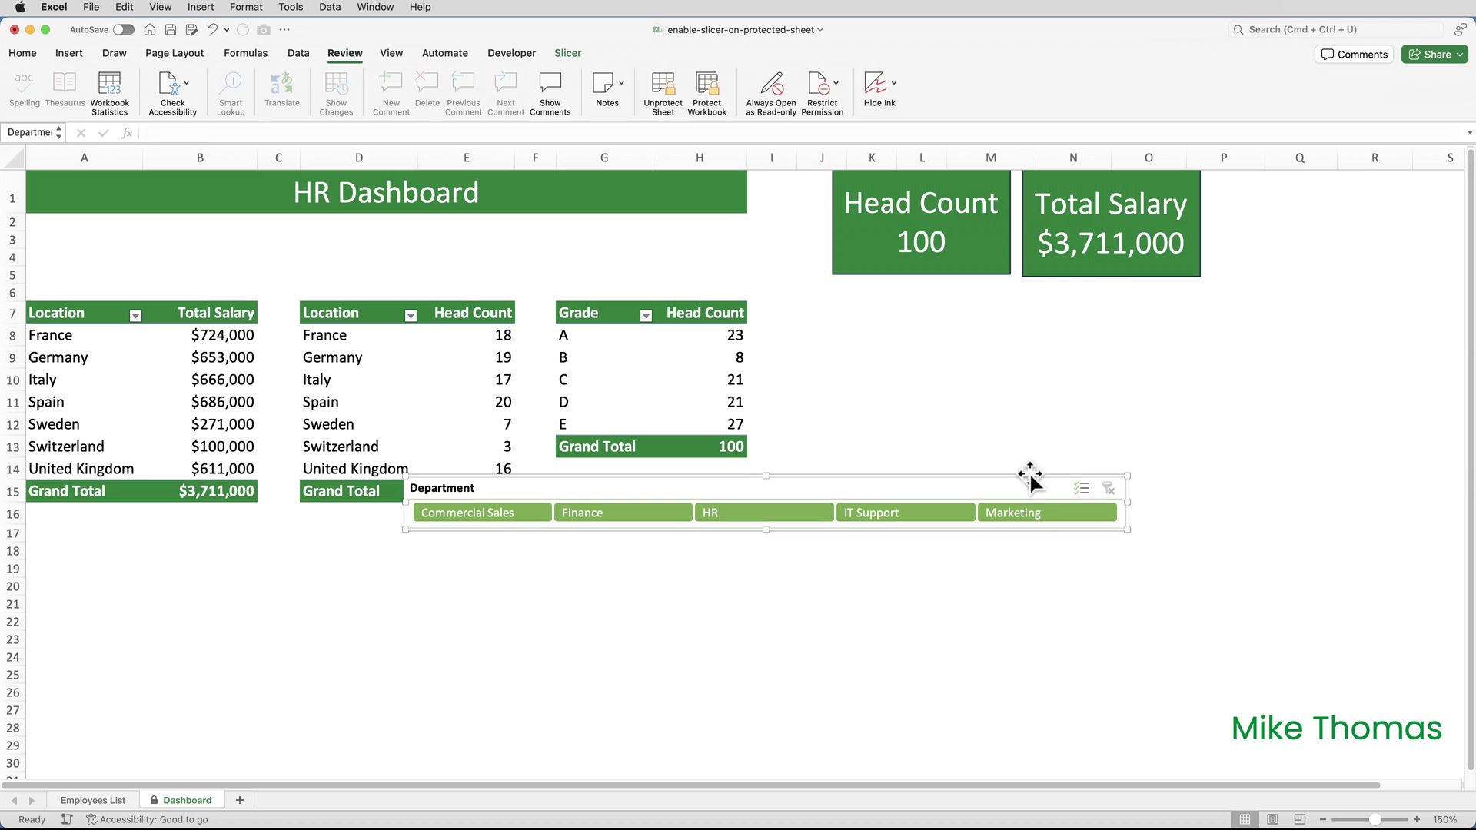
{"action": "key", "text": "super+z"}
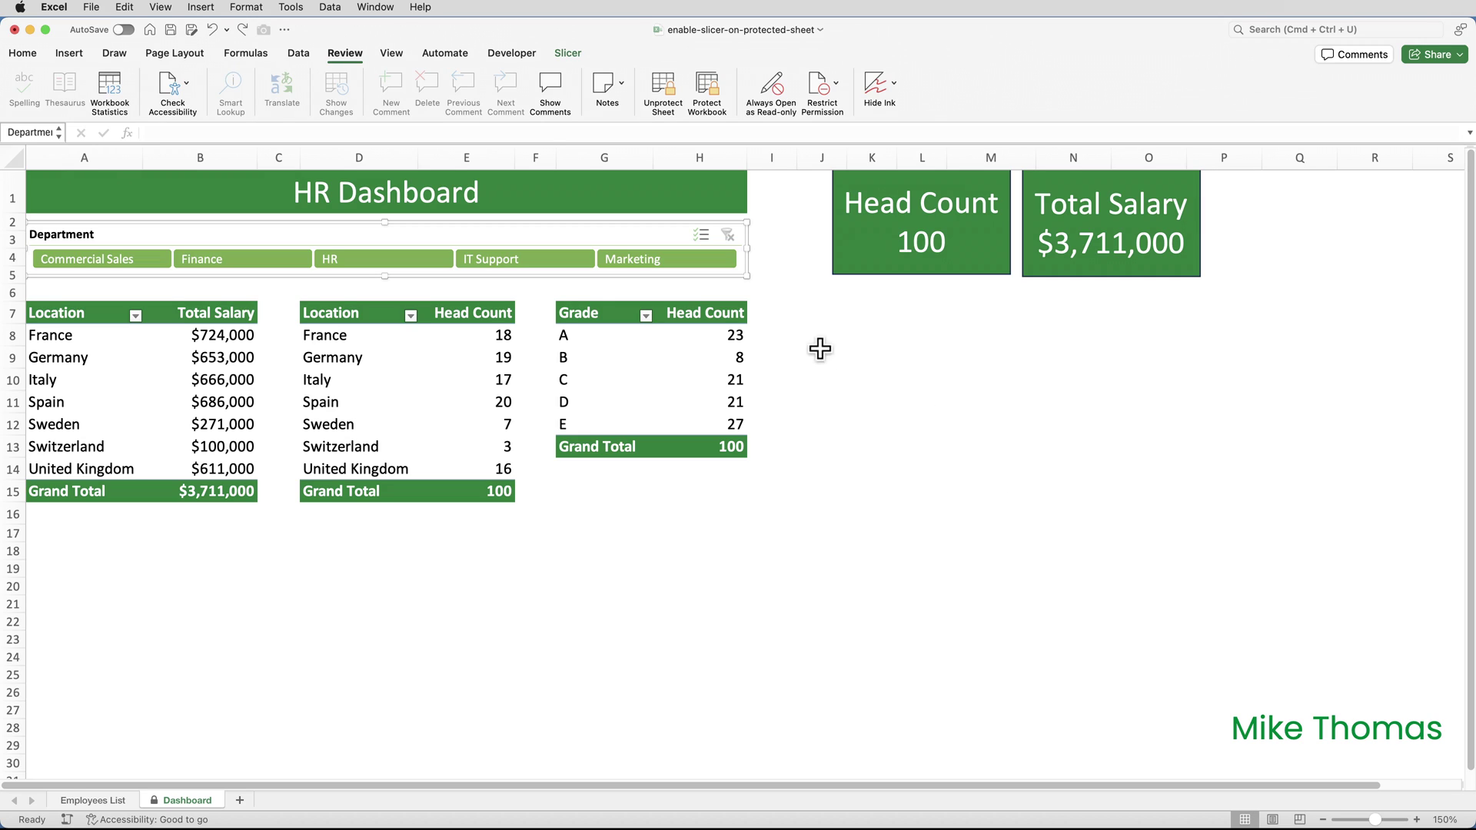
{"action": "right_click", "coordinate": [728, 282]}
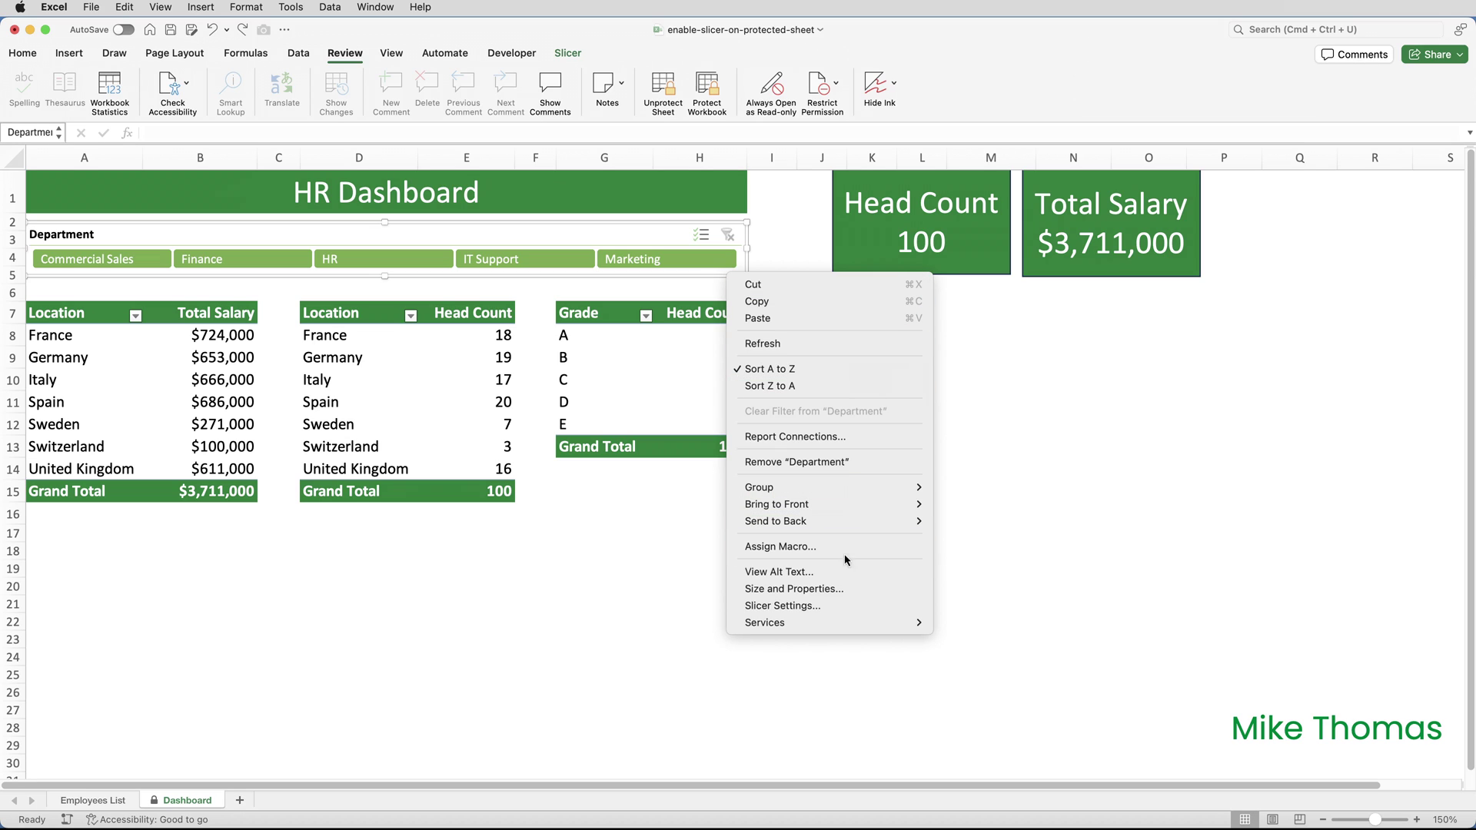
- Enable Disable resizing and moving for the Department slicer, then try dragging it to confirm it stays fixed
{"action": "left_click", "coordinate": [845, 590]}
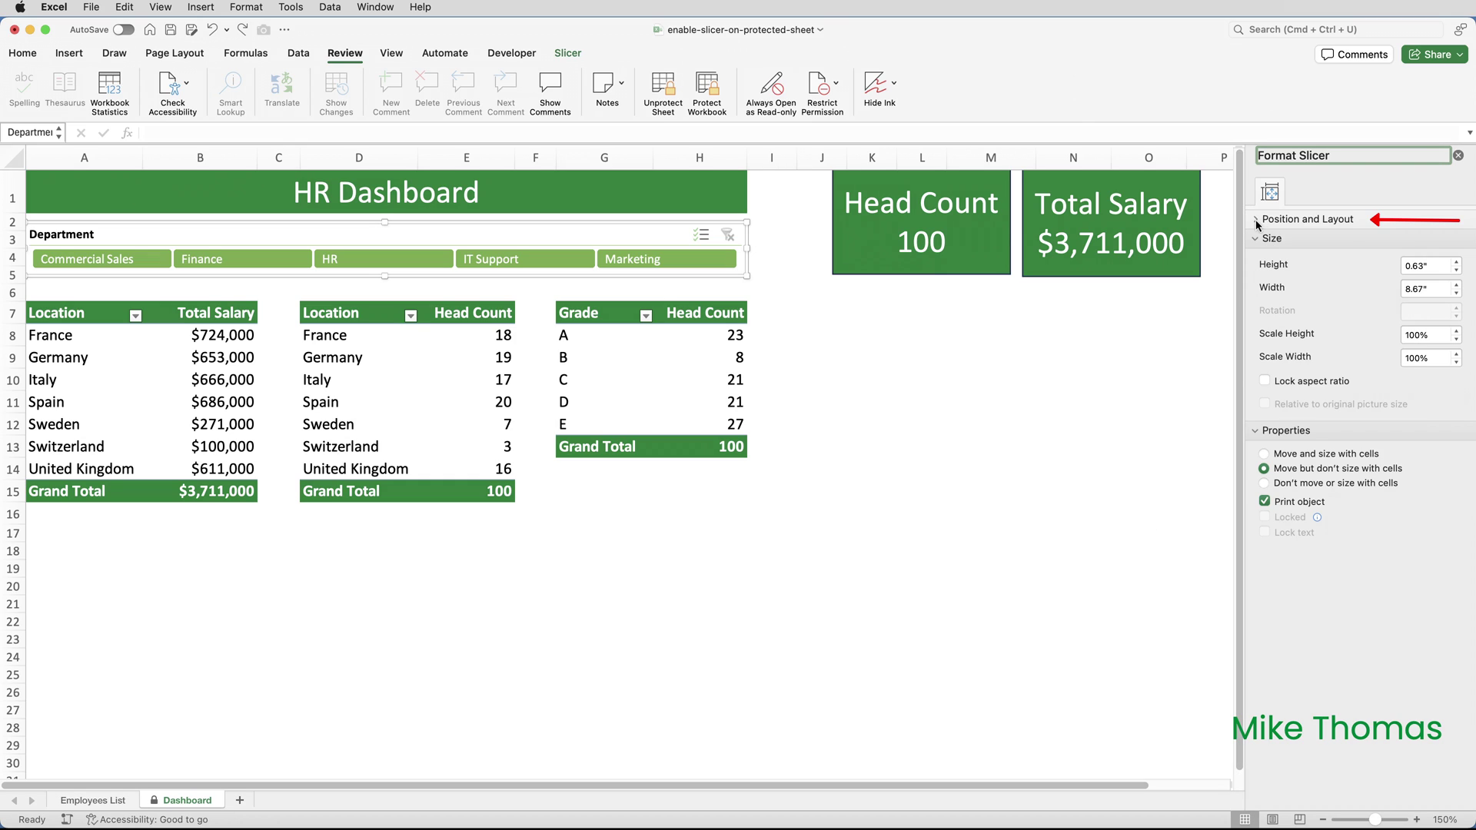
{"action": "left_click", "coordinate": [1257, 220]}
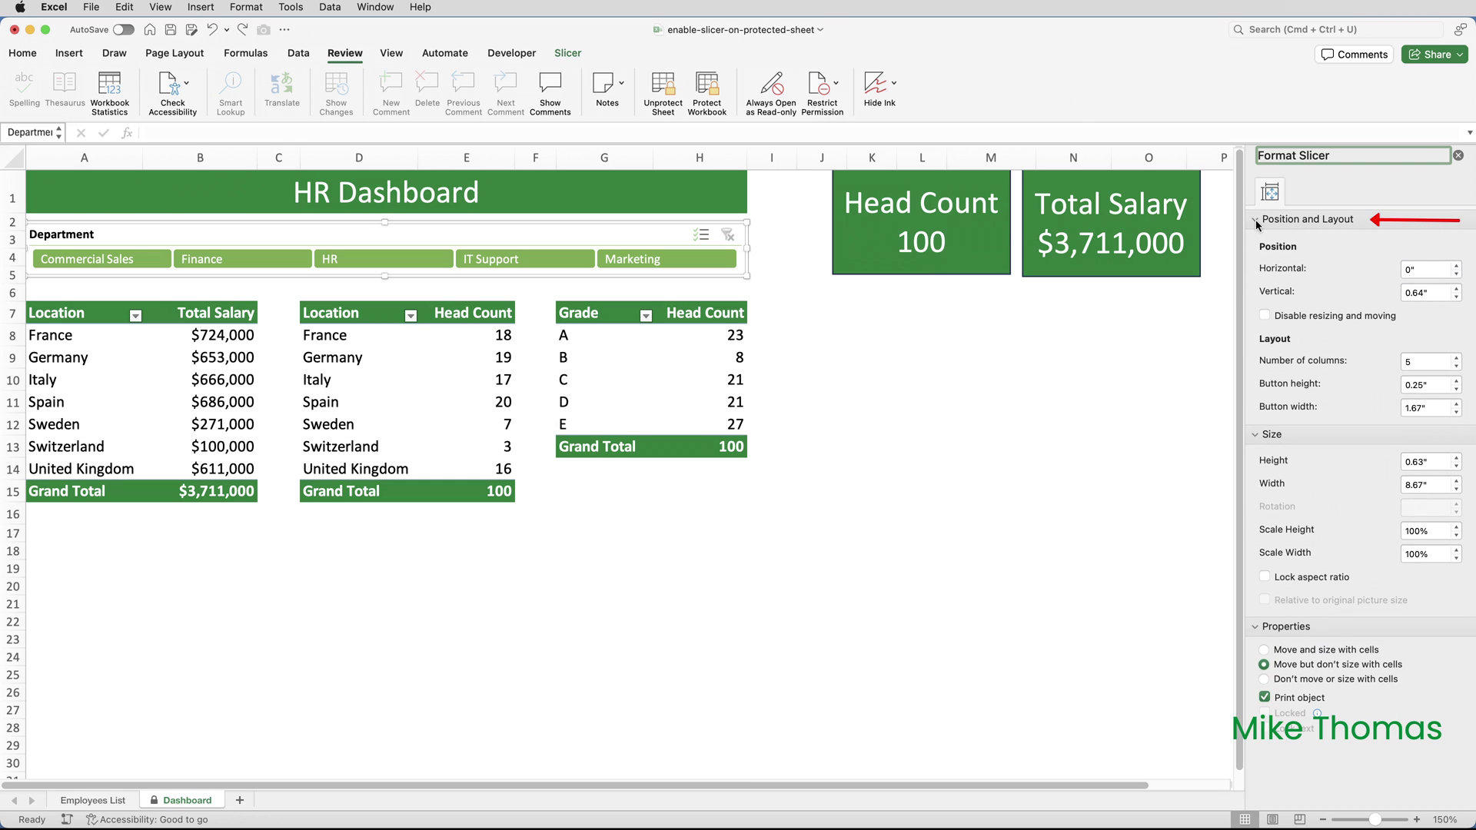
{"action": "left_click", "coordinate": [1265, 316]}
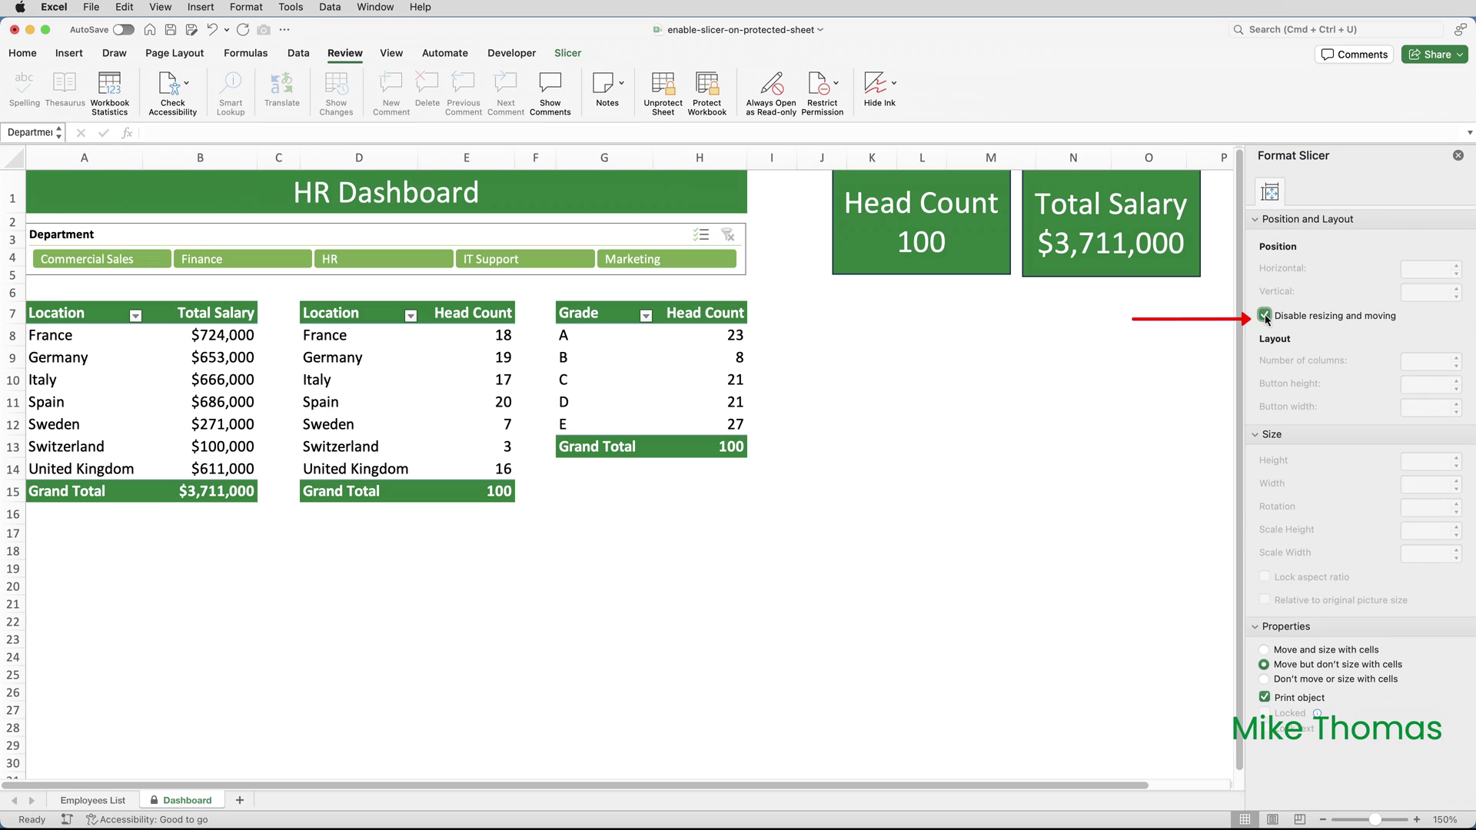
{"action": "left_click", "coordinate": [1459, 155]}
{"action": "left_click_drag", "start_coordinate": [634, 224], "coordinate": [731, 258]}
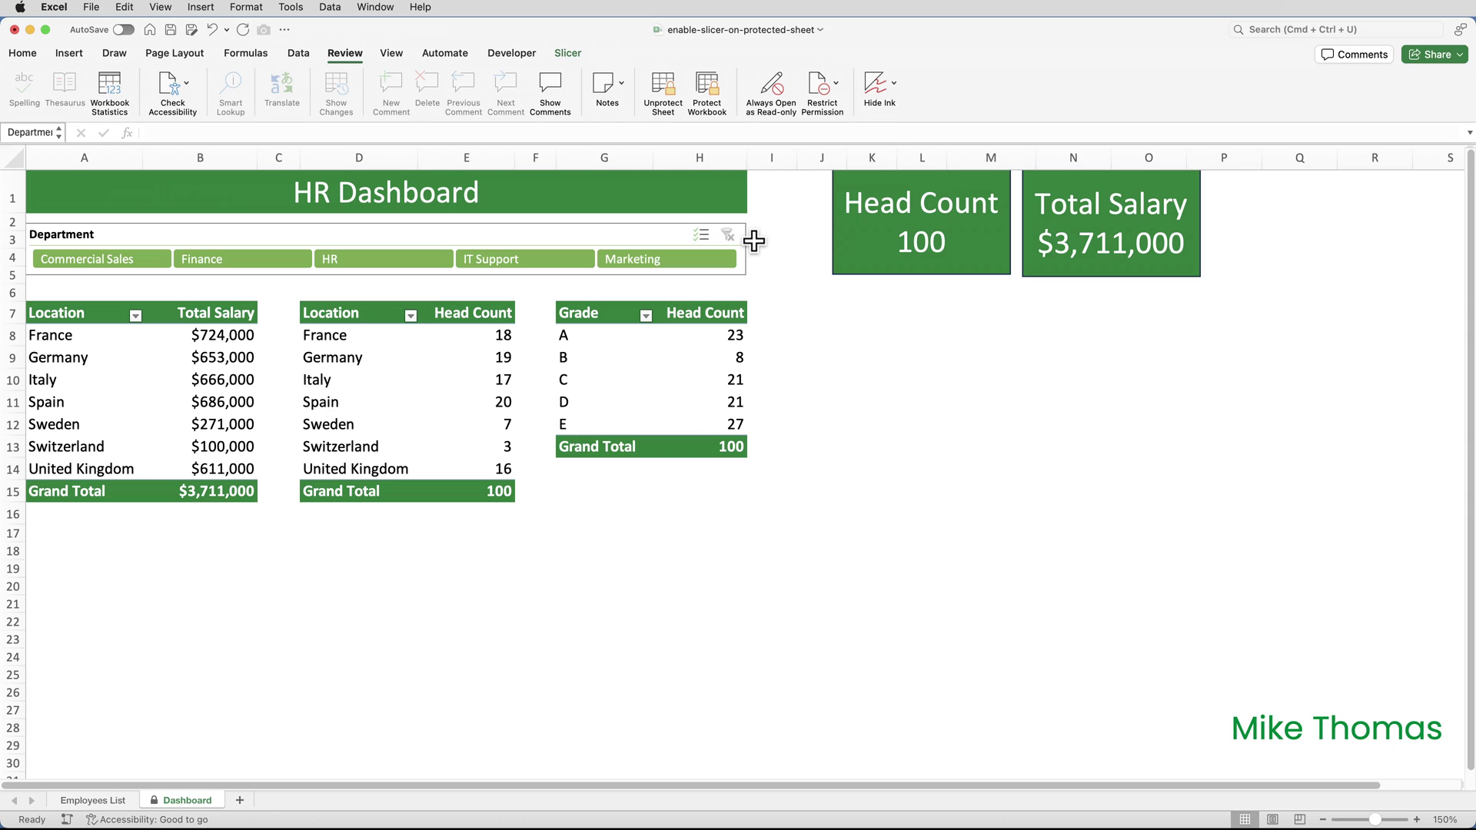
- Filter to Marketing, delete and restore the slicer with Cmd+Z, then bring up its options
{"action": "left_click", "coordinate": [712, 258]}
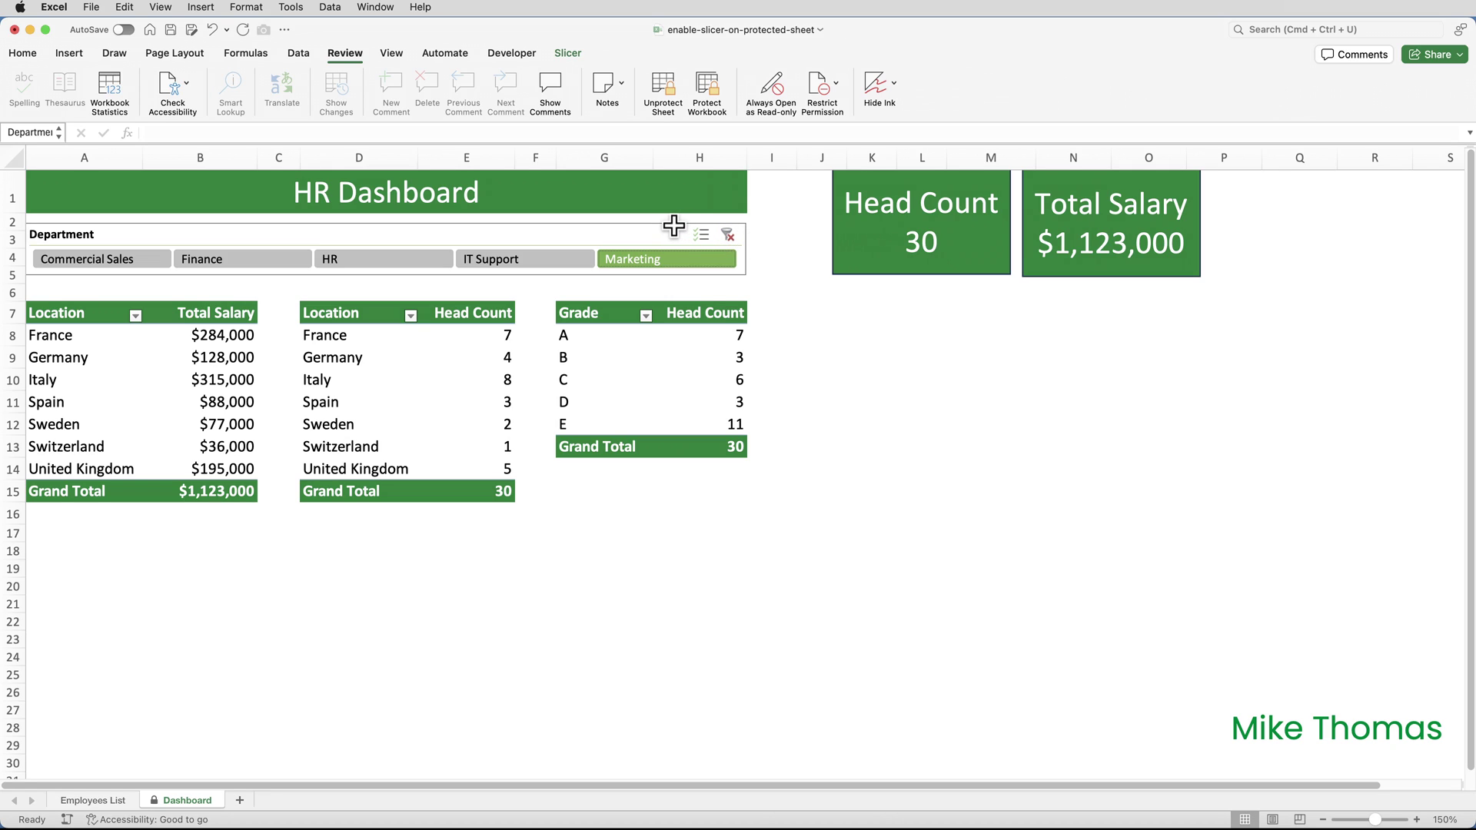
{"action": "key", "text": "Delete"}
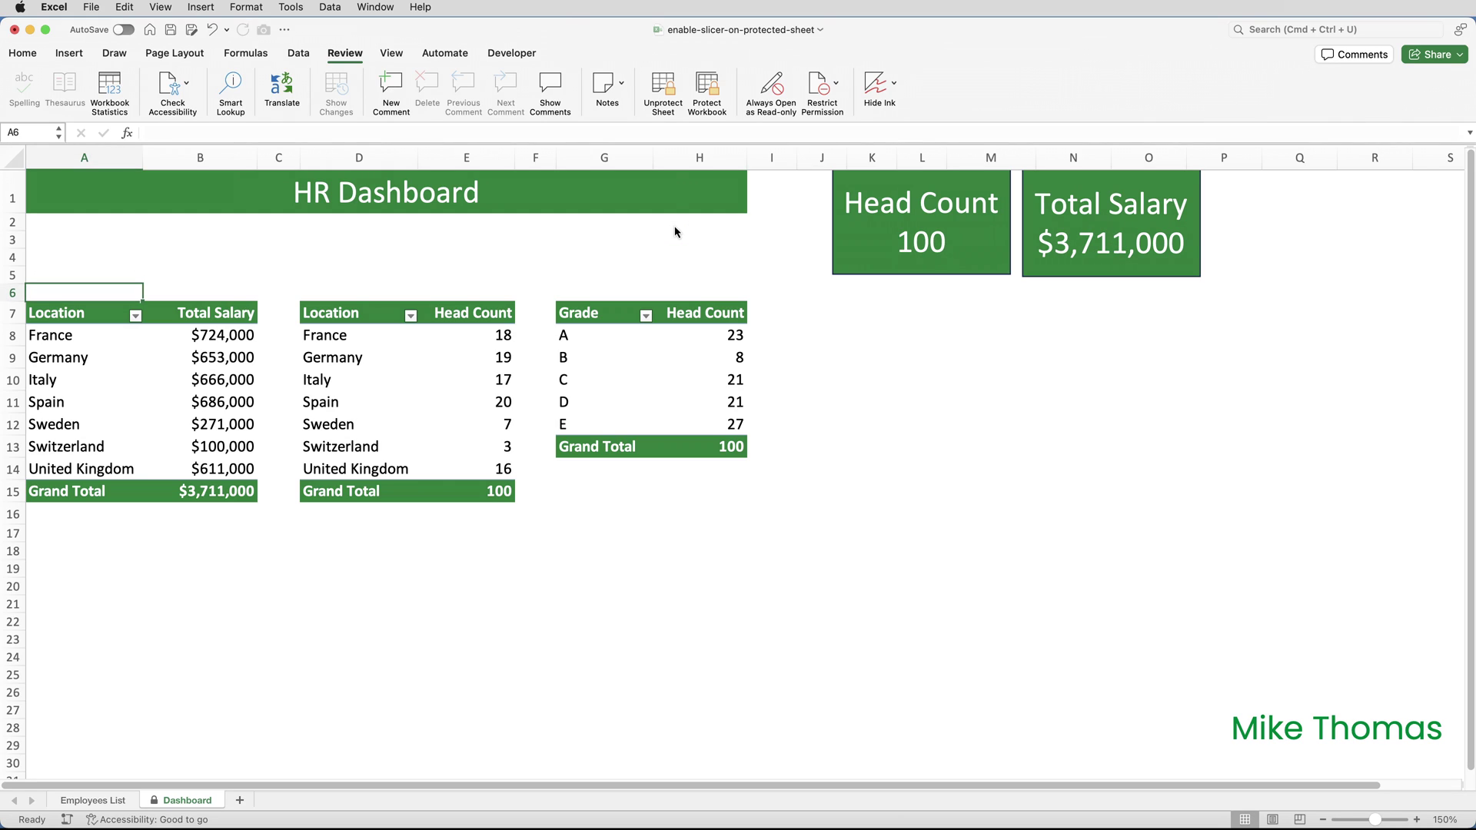
{"action": "key", "text": "super+z"}
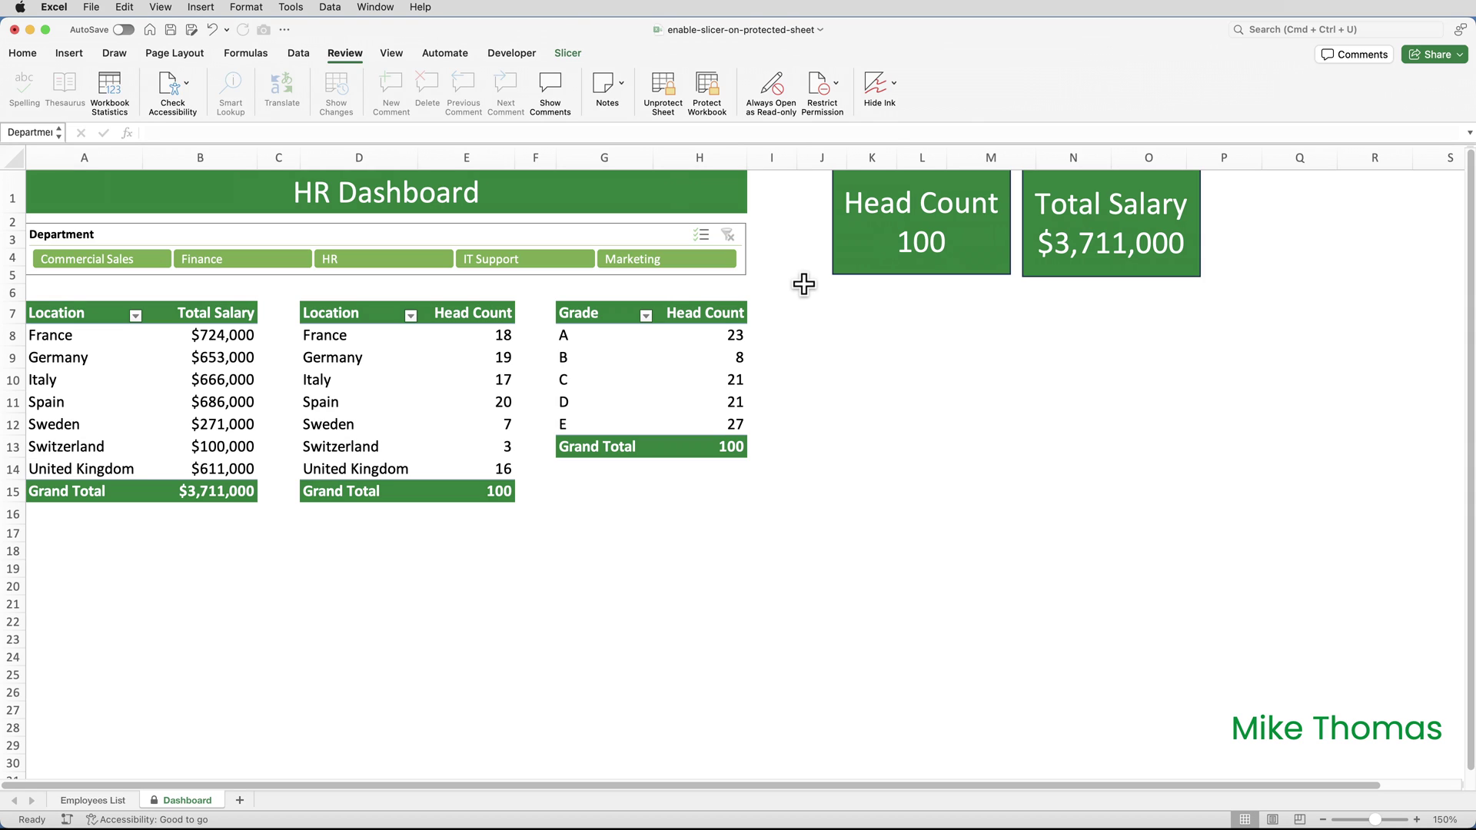
{"action": "right_click", "coordinate": [745, 272]}
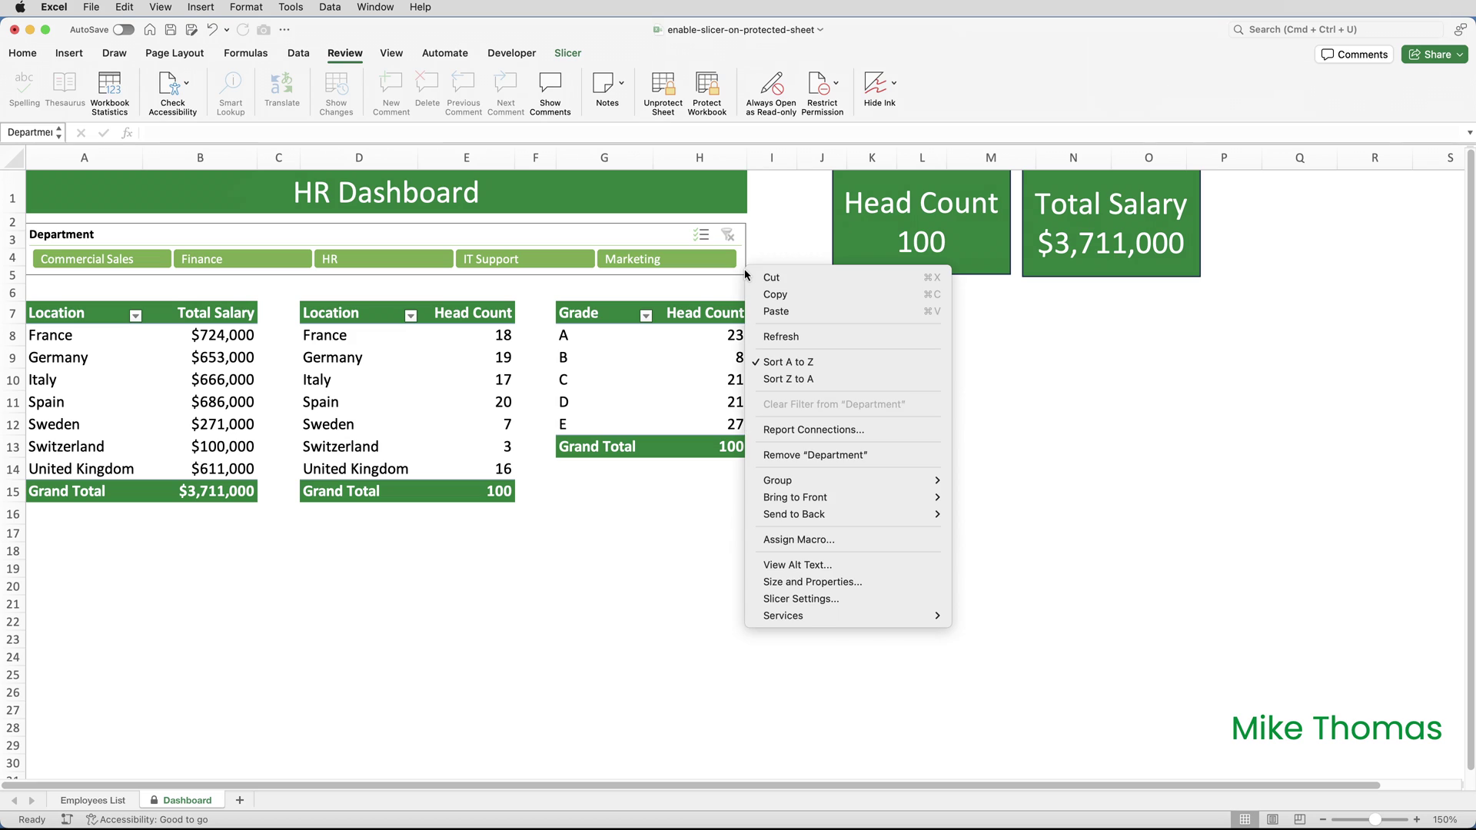